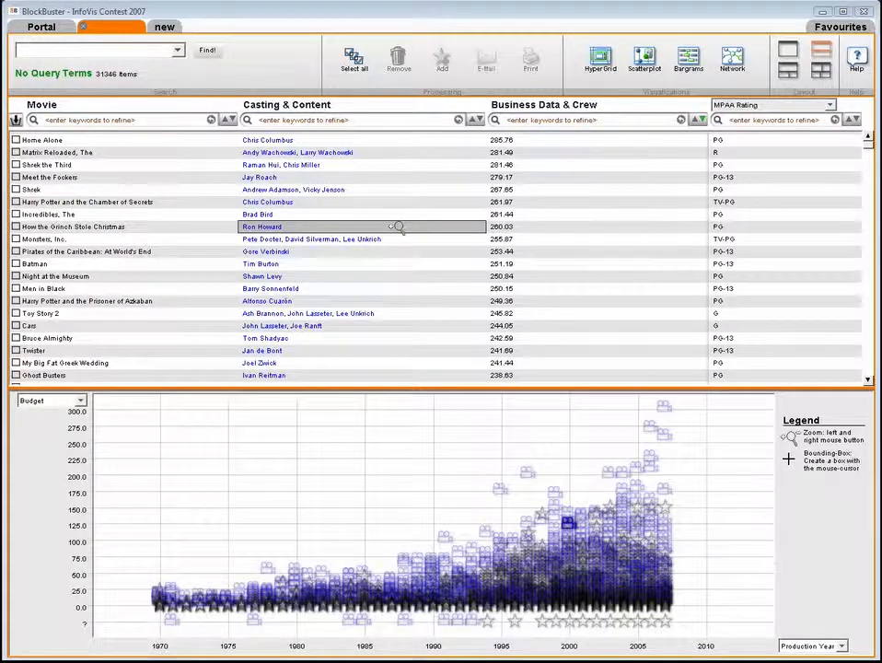
# - View the details and full plot of How the Grinch Stole Christmas, and the details of The Incredibles
pyautogui.click(398, 226)
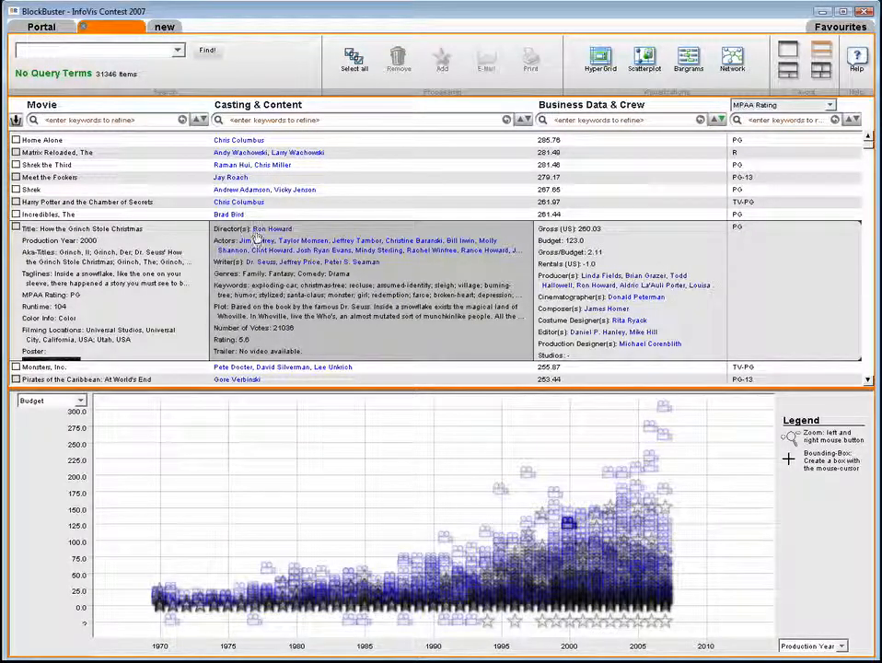
pyautogui.click(219, 312)
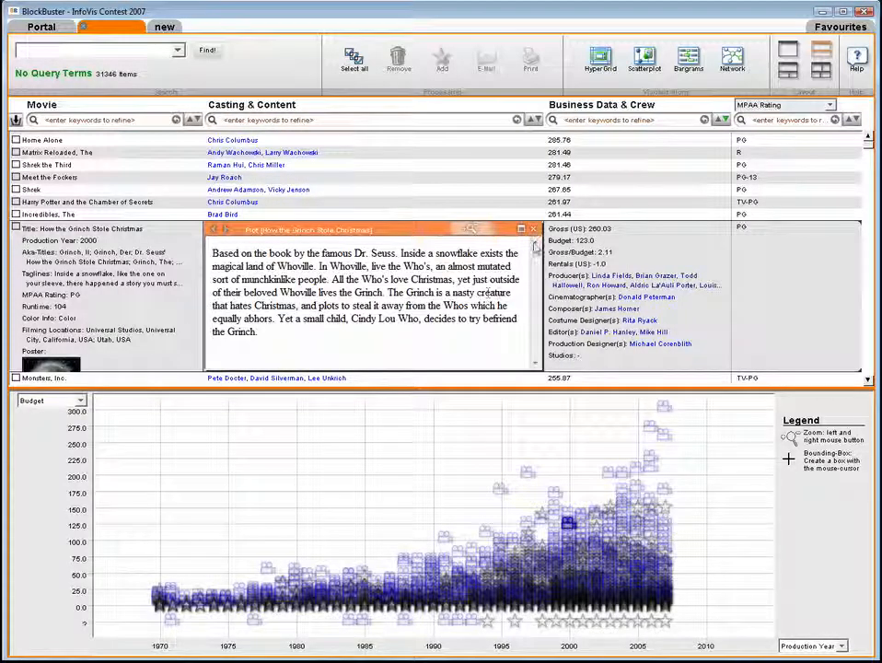
pyautogui.click(533, 230)
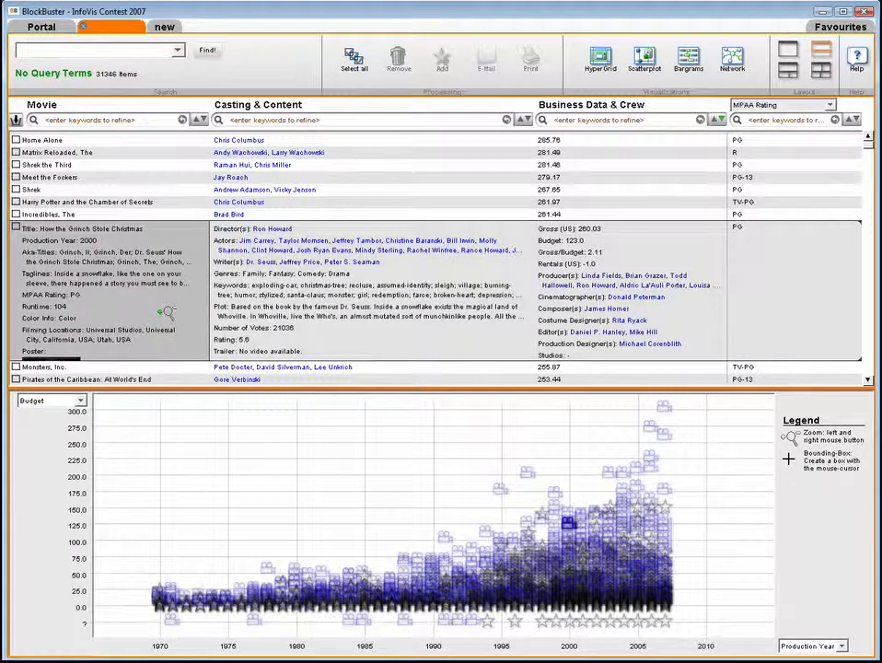
pyautogui.click(169, 301)
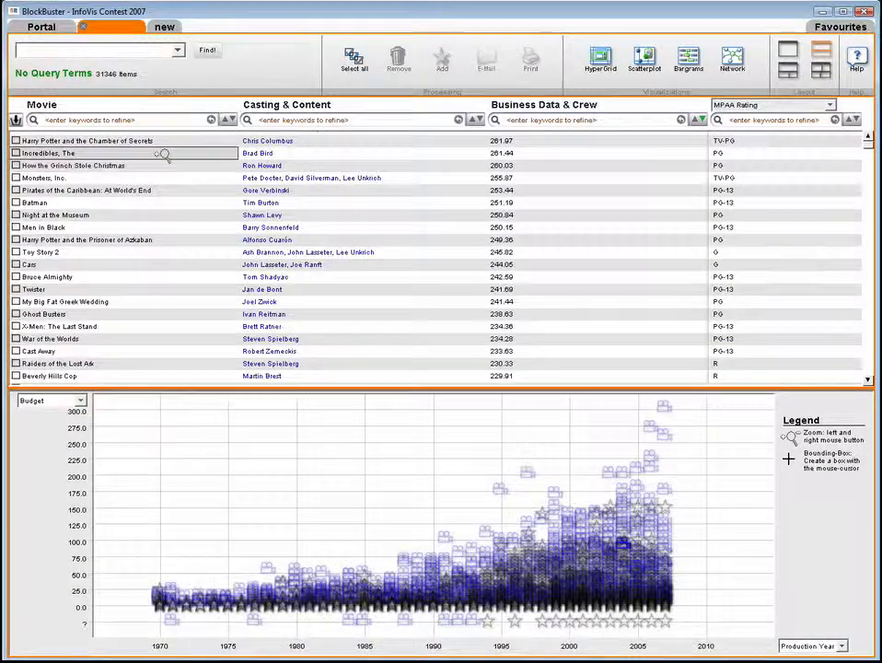
pyautogui.click(167, 153)
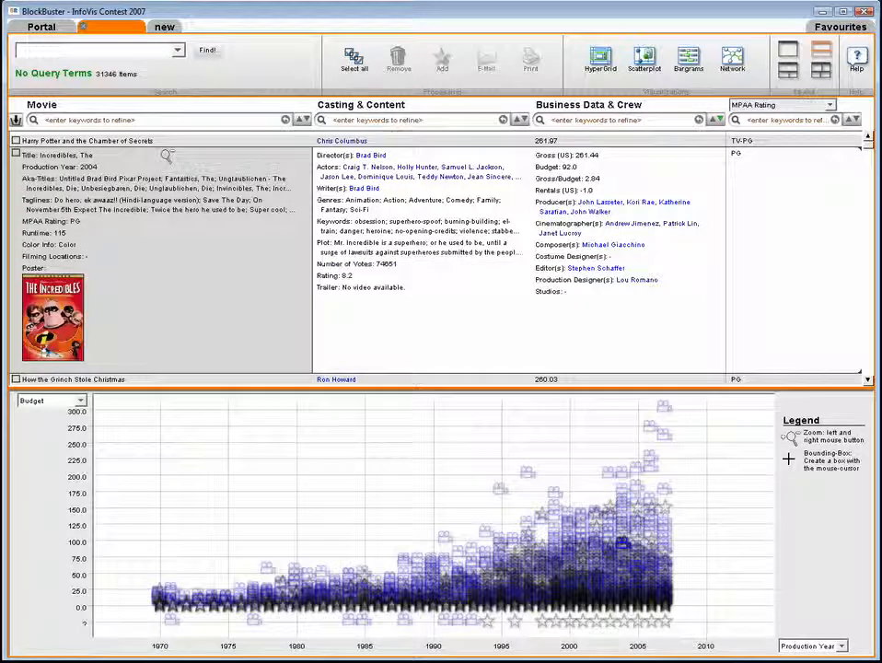
pyautogui.click(165, 153)
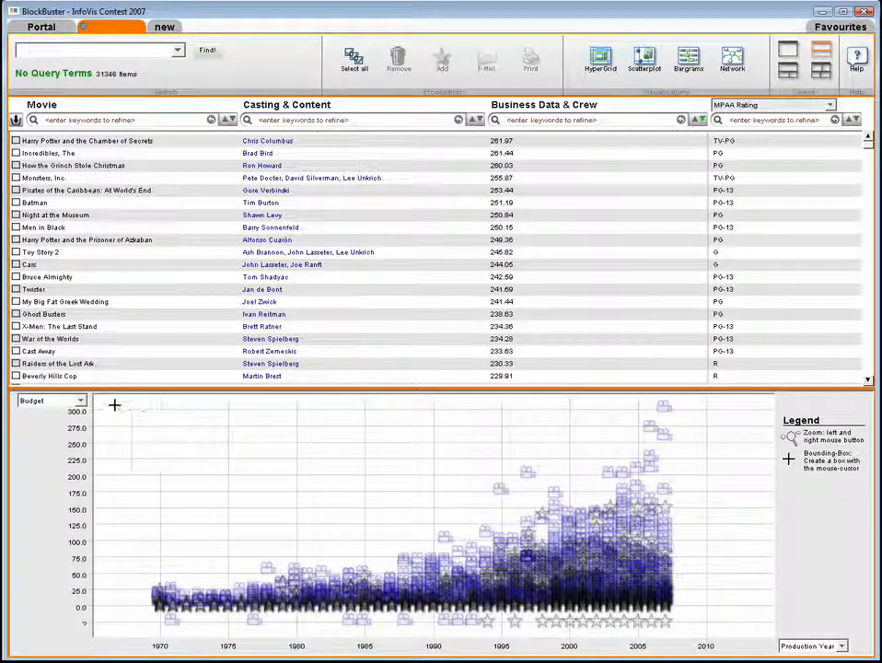
# - Examine the highest-budget movies in the scatterplot of Budget against Production Year
pyautogui.click(79, 402)
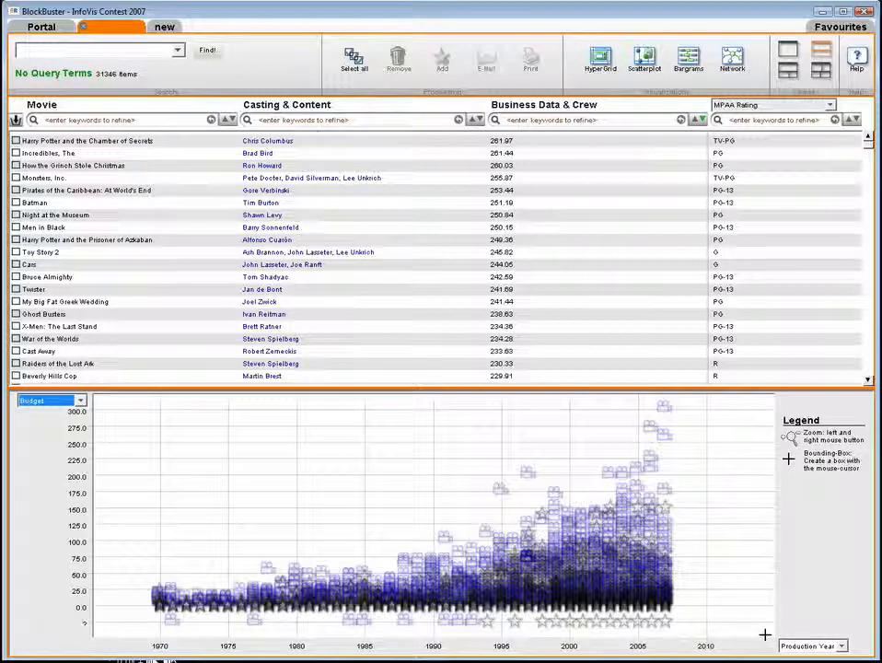
pyautogui.moveTo(660, 405)
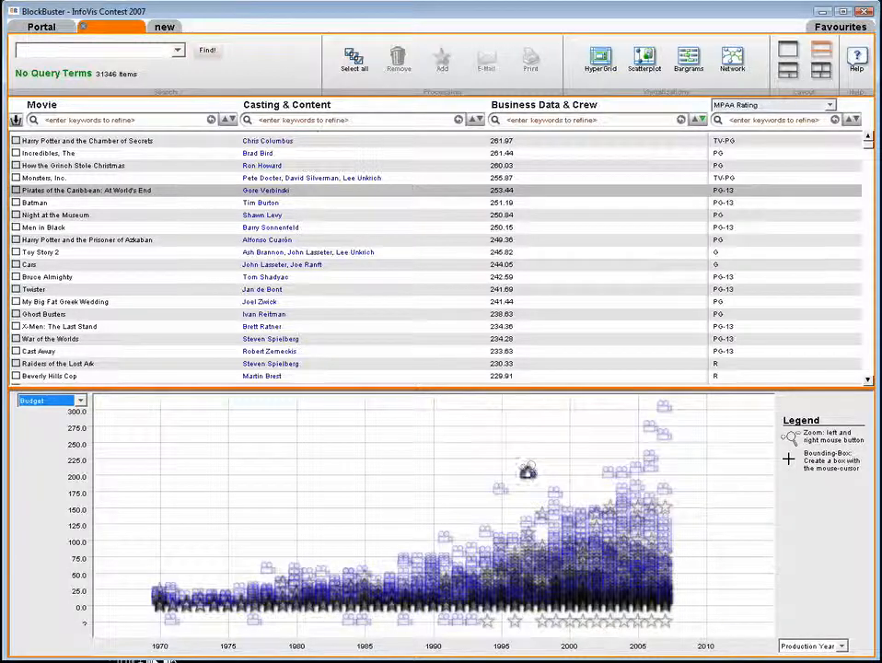
pyautogui.moveTo(527, 471)
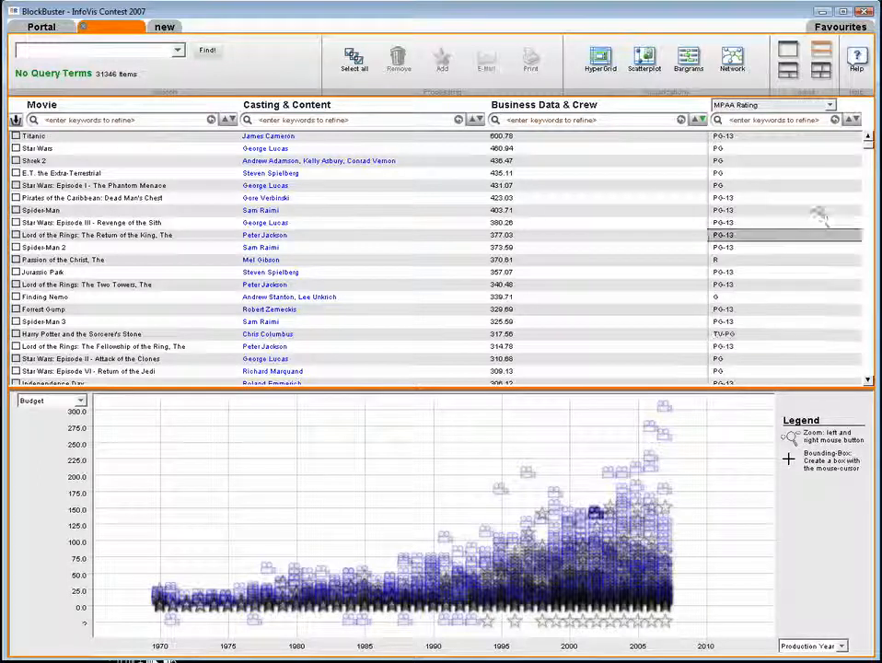
# - Show Gross/Budget in place of MPAA Rating in the movie grid and look through its values
pyautogui.click(832, 105)
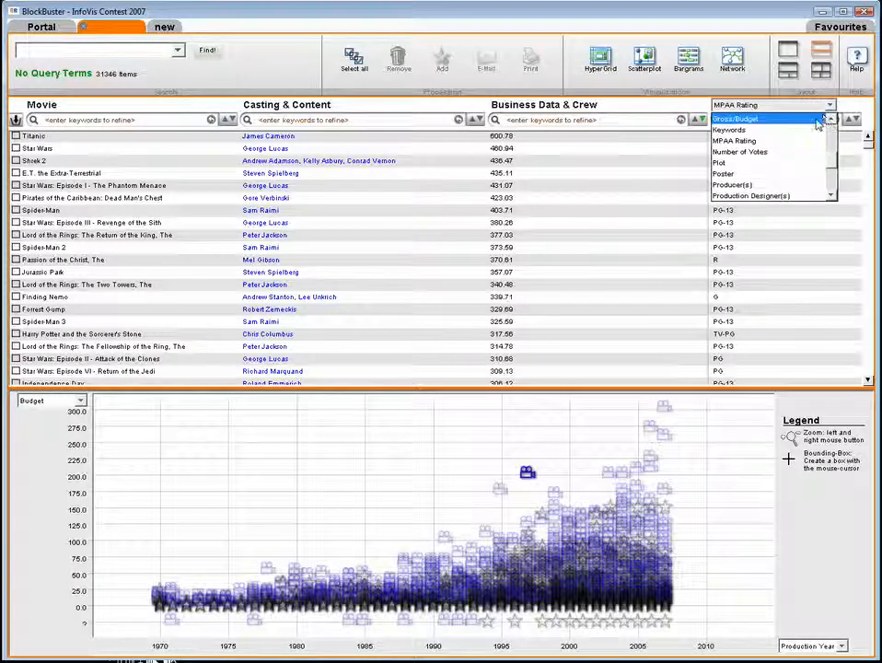
pyautogui.click(817, 119)
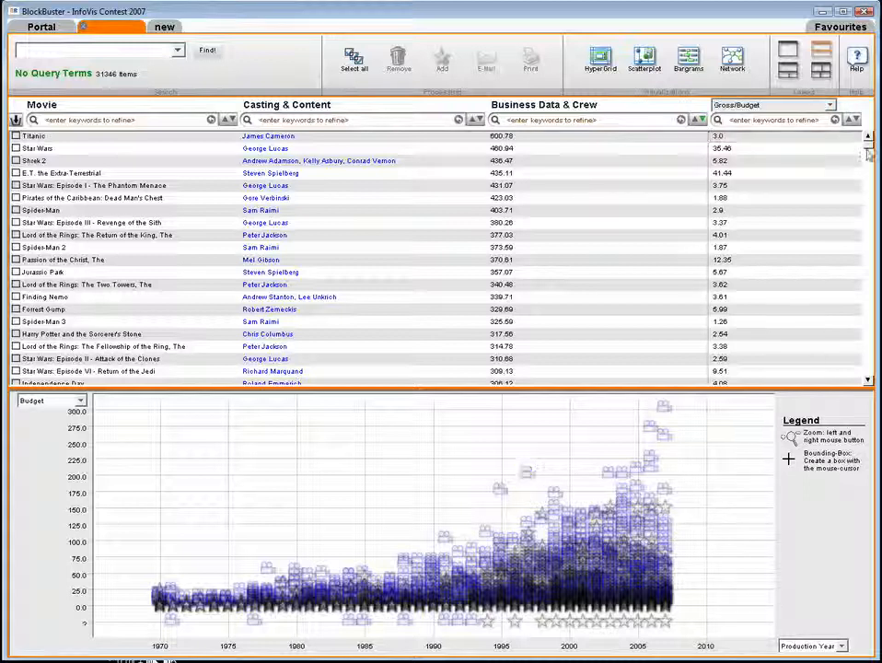
pyautogui.moveTo(868, 153); pyautogui.dragTo(868, 174)
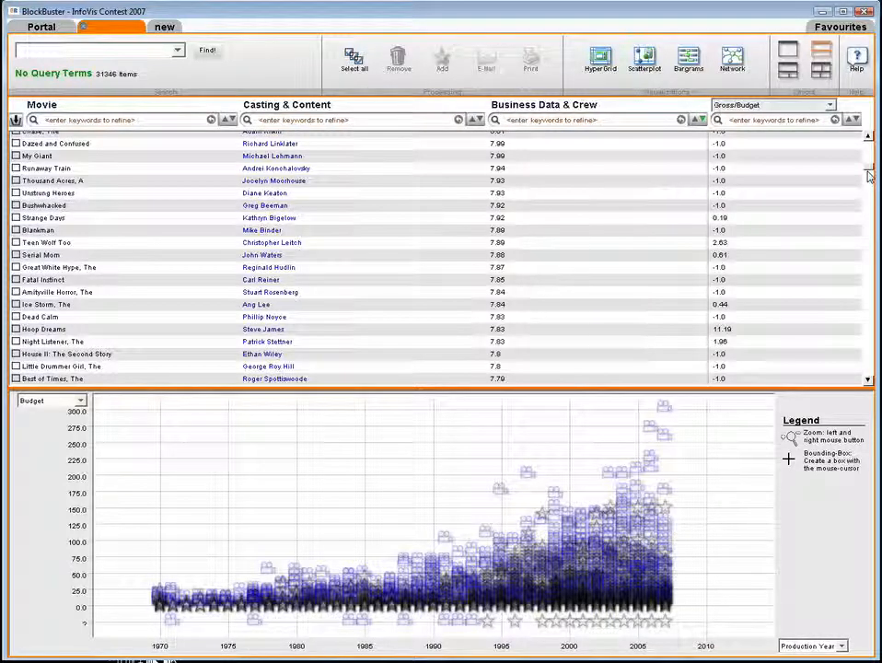
pyautogui.moveTo(868, 175); pyautogui.dragTo(868, 142)
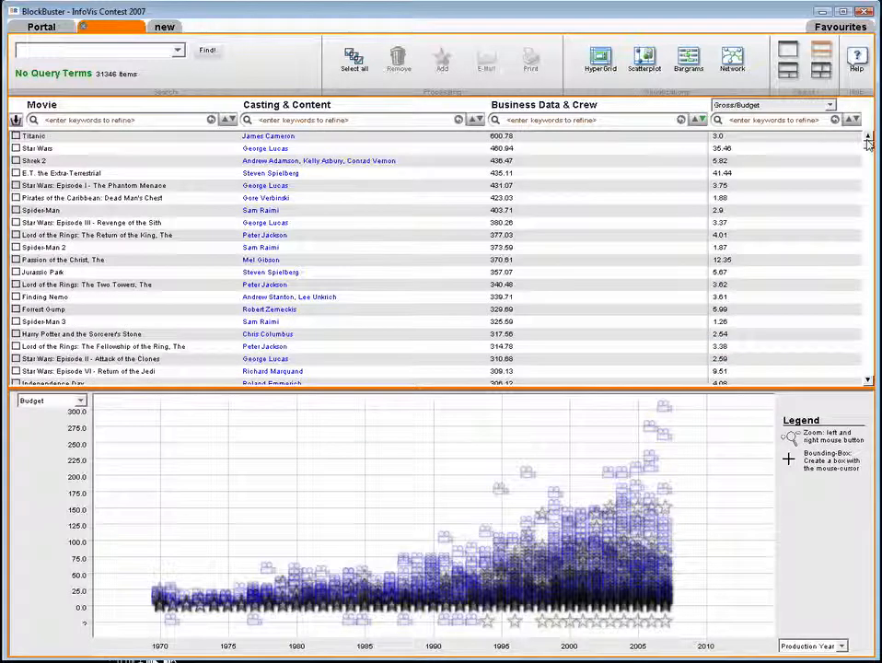
# - Filter the Gross/Budget column by -1
pyautogui.click(818, 122)
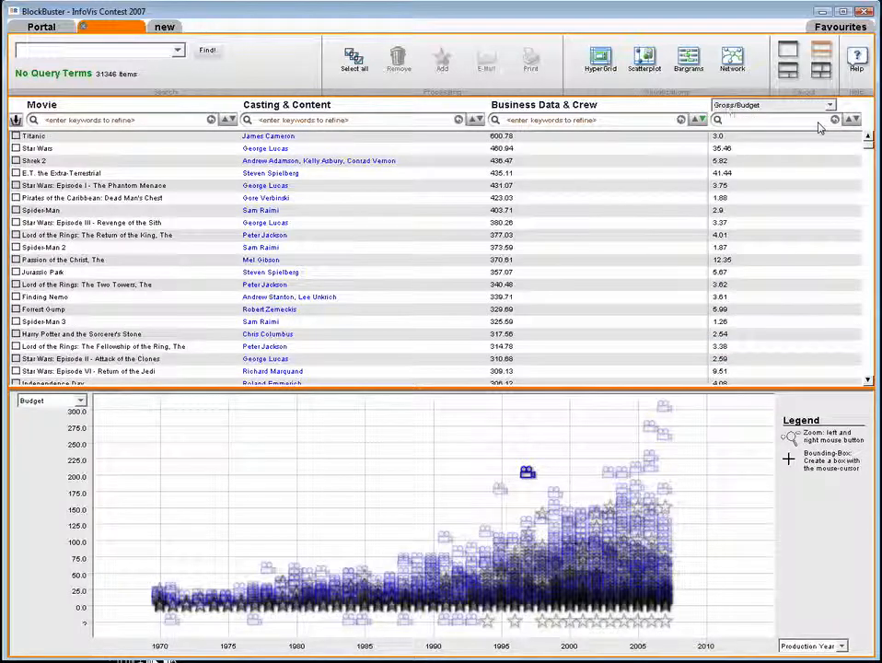
pyautogui.write('-')
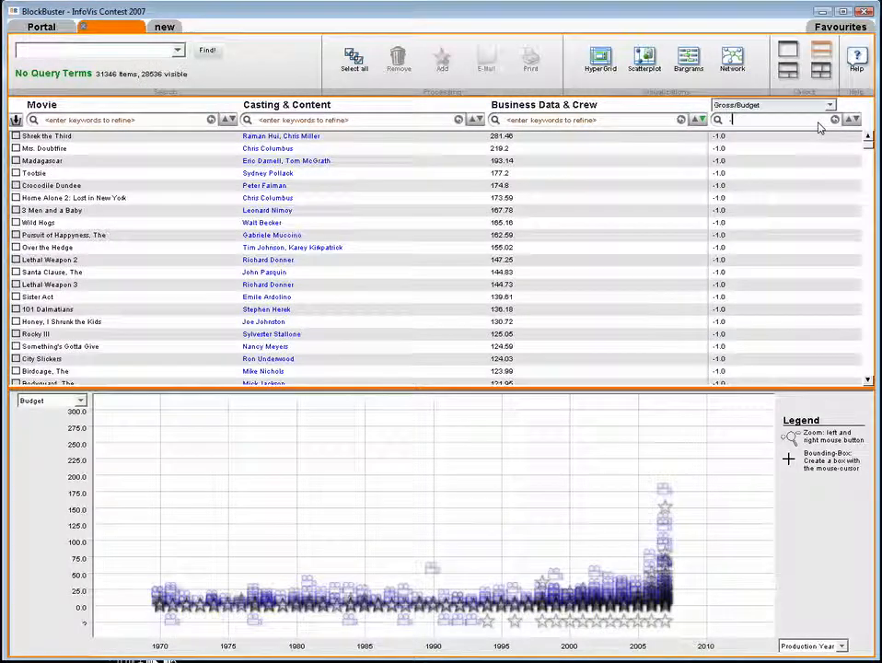
pyautogui.write('1')
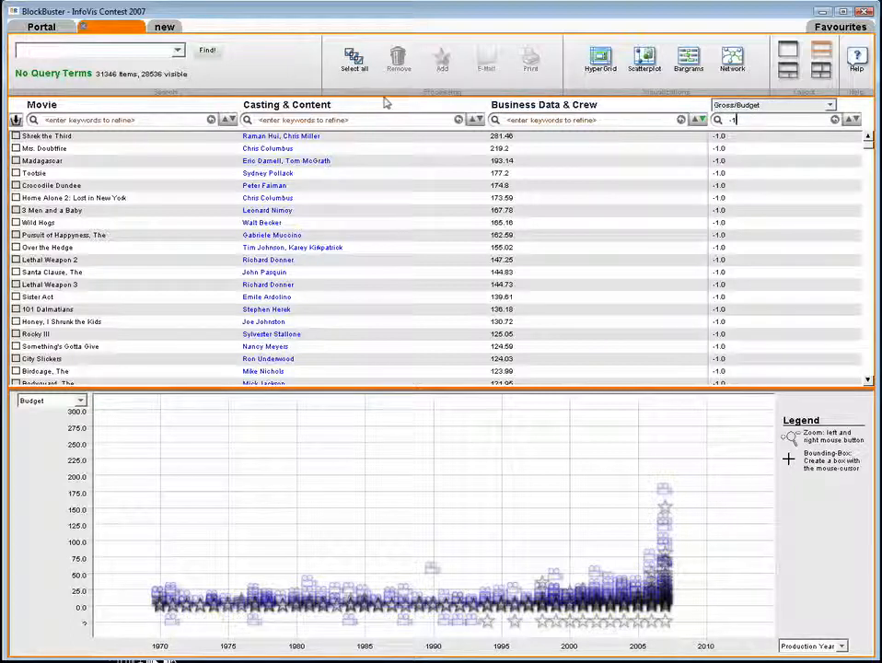
# - Remove all the filtered movies from the result set and clear the Gross/Budget filter
pyautogui.click(350, 73)
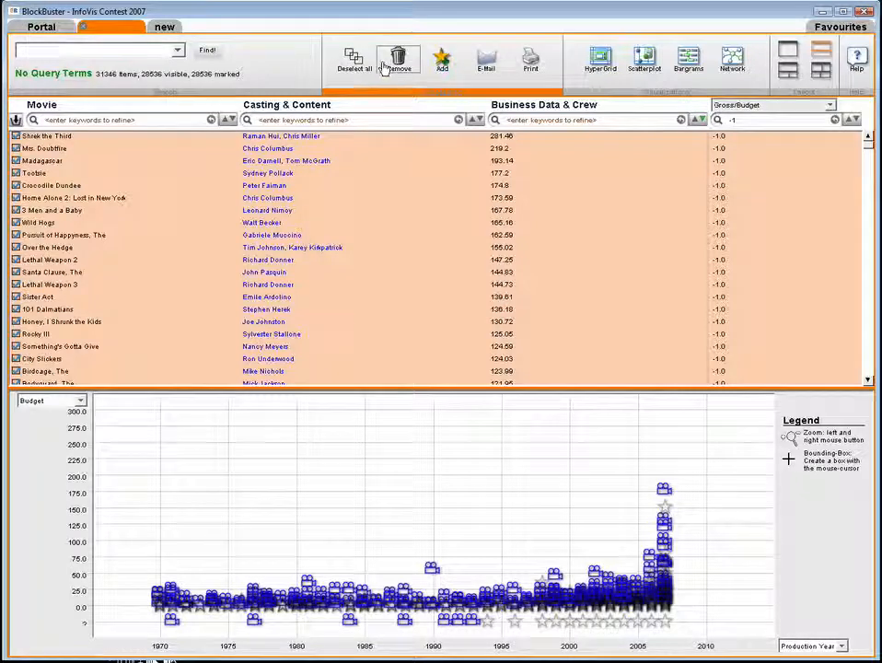
pyautogui.click(396, 69)
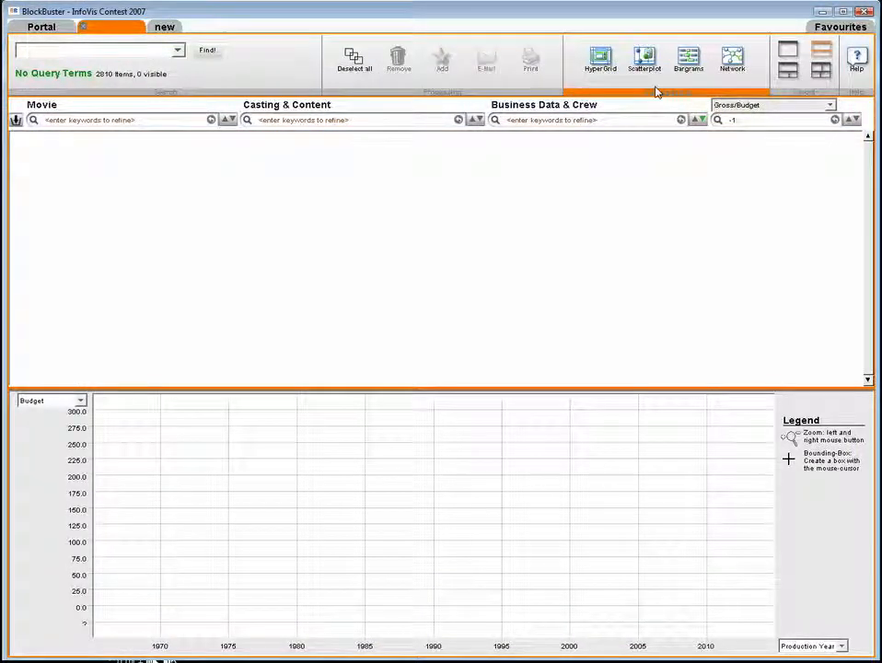
pyautogui.click(834, 120)
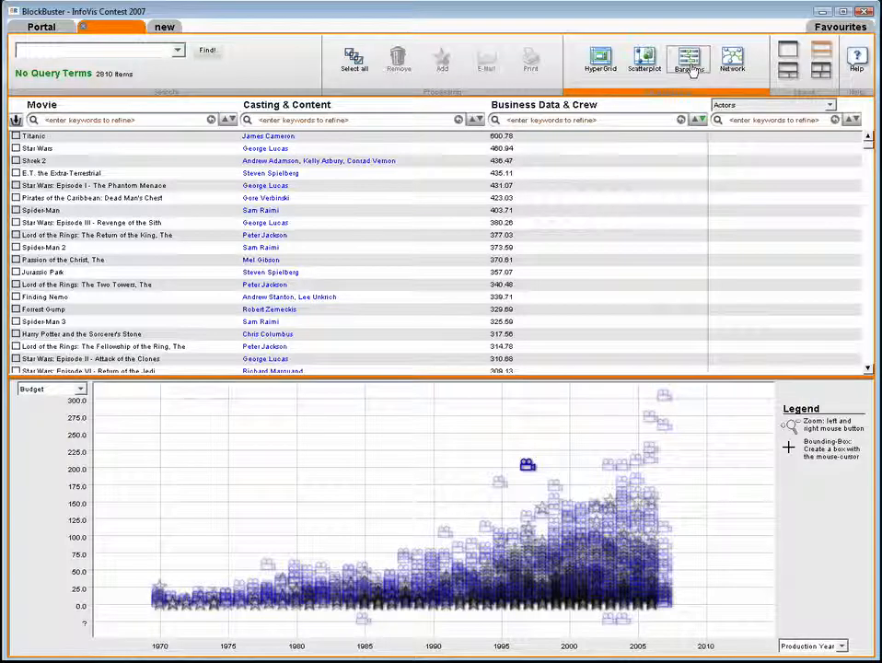
# - Replace the movie grid with the Bargrams view and inspect the connections of the Action, Adventure, Comedy, Crime and Drama genres
pyautogui.moveTo(689, 63); pyautogui.dragTo(461, 251)
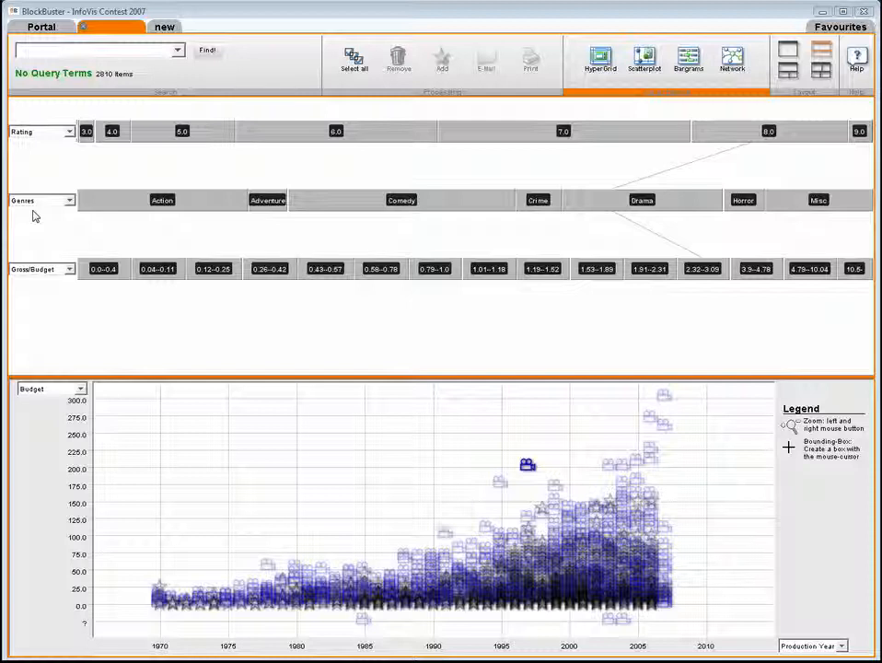
pyautogui.click(110, 206)
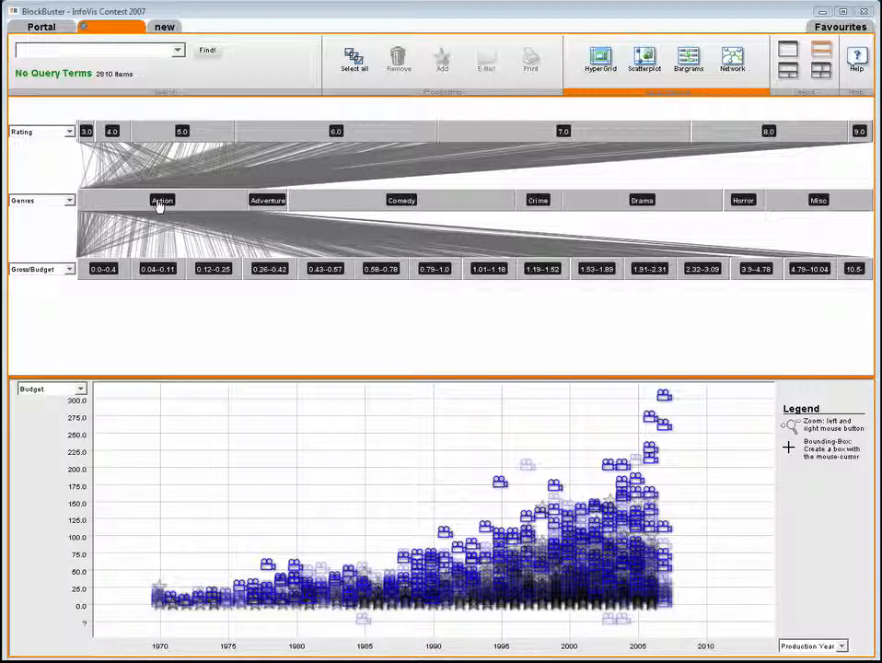
pyautogui.click(265, 201)
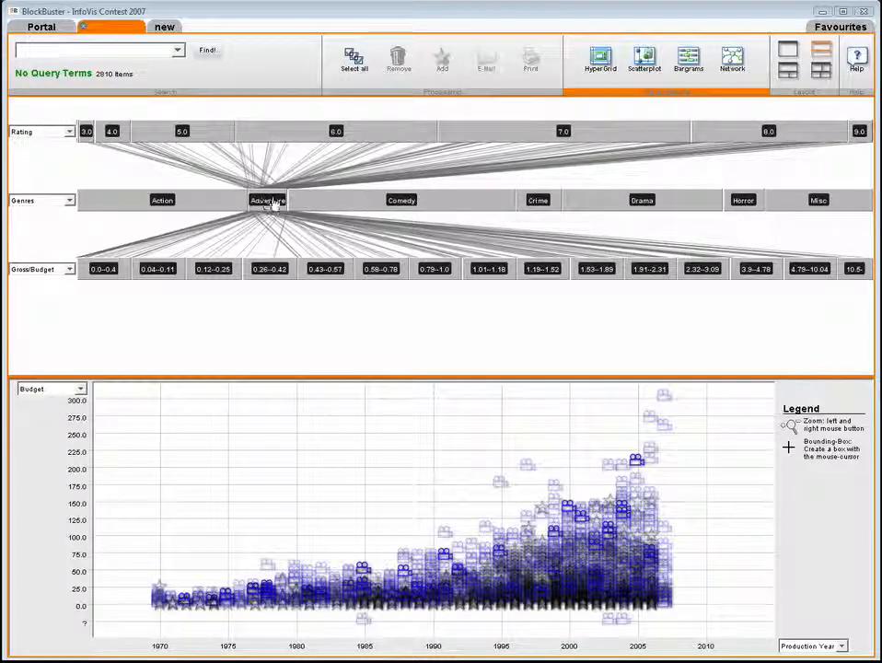
pyautogui.click(319, 202)
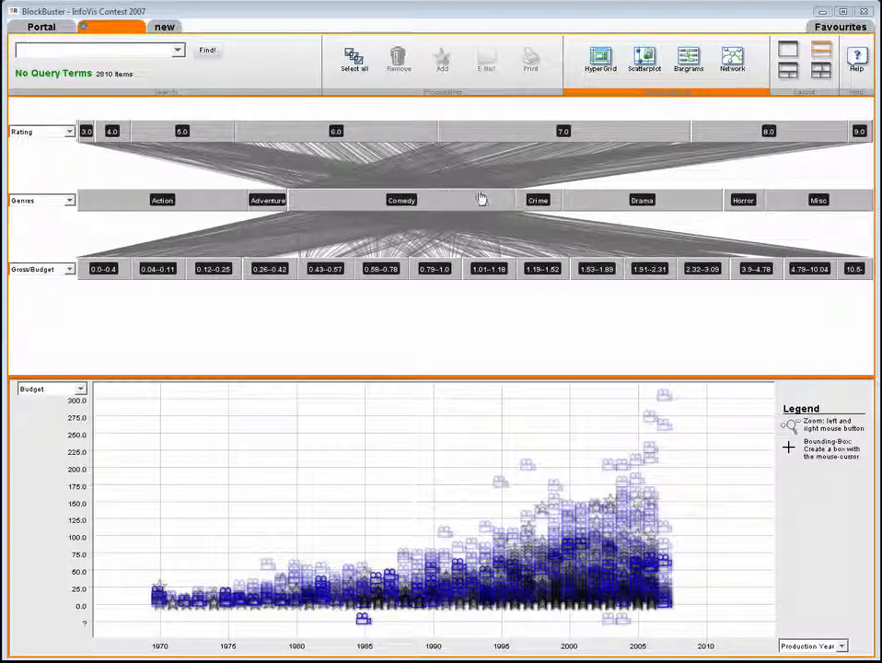
pyautogui.click(532, 201)
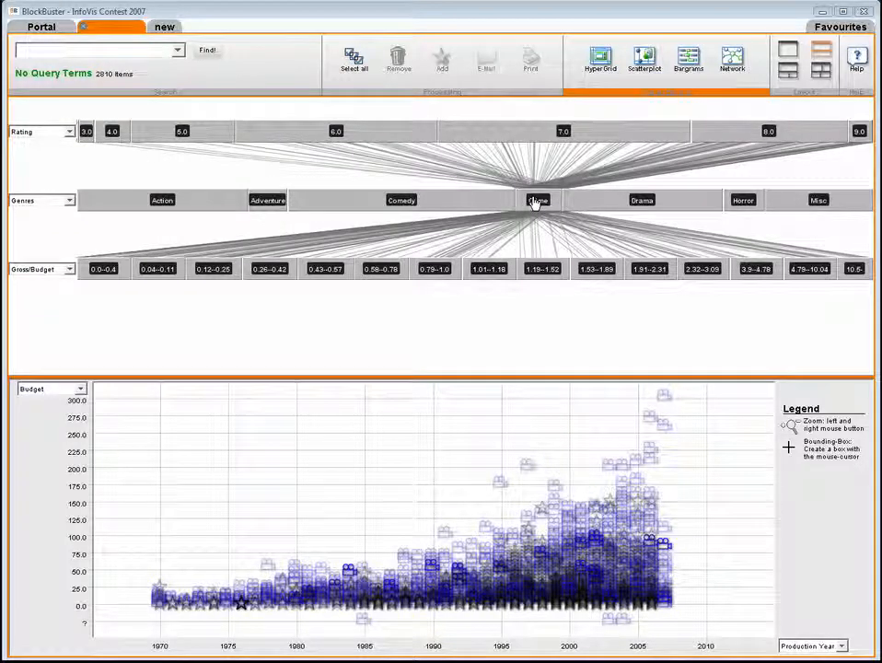
pyautogui.click(592, 207)
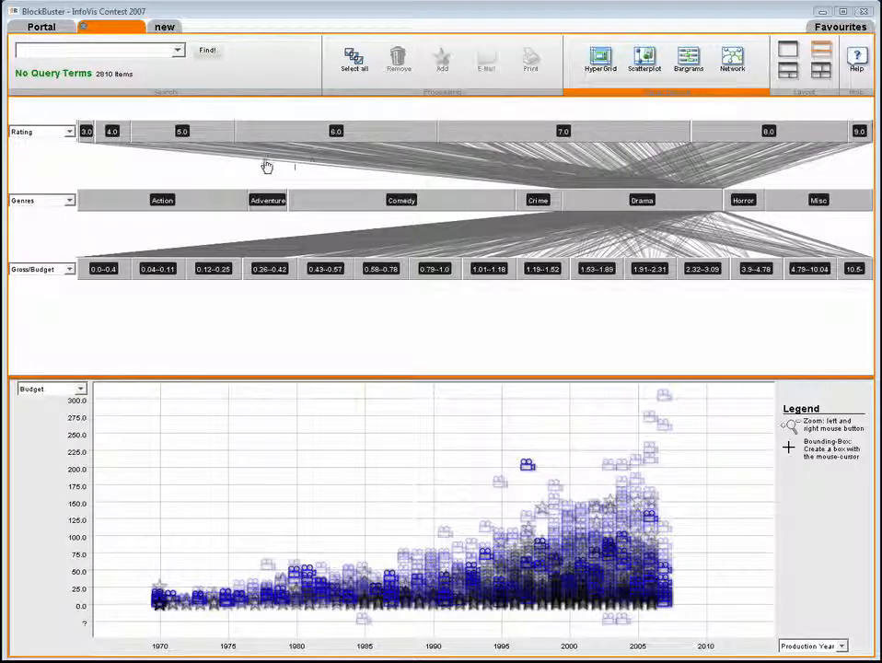
# - Restrict the movies to the Action and Adventure genres in the Bargrams
pyautogui.click(210, 207)
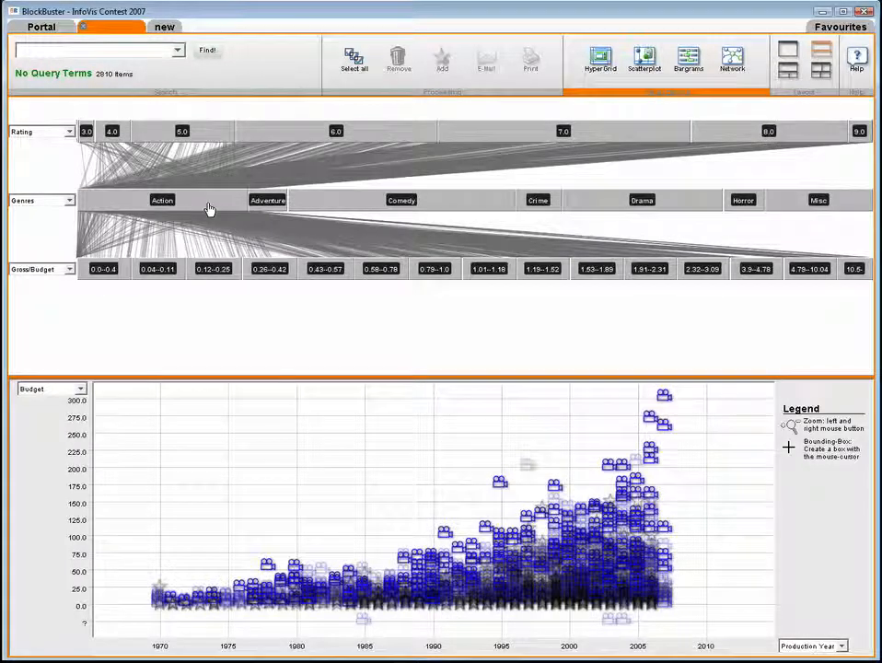
pyautogui.click(210, 209)
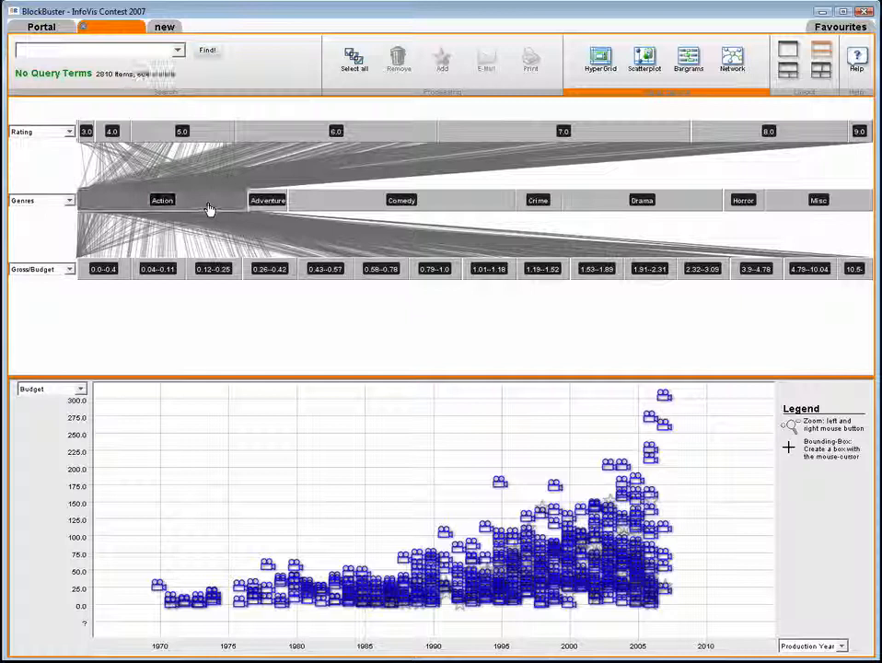
pyautogui.click(259, 204)
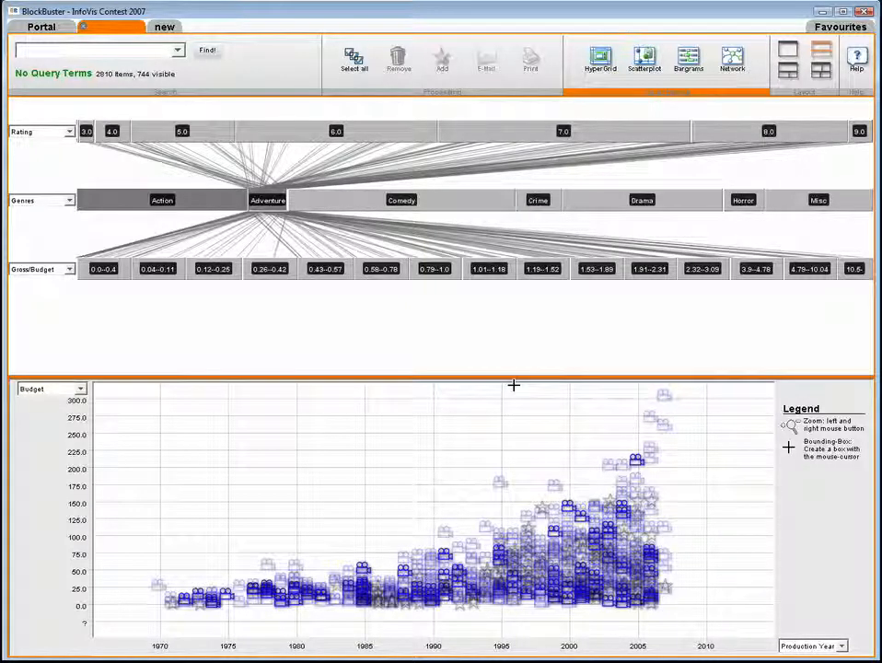
# - Zoom the scatterplot to production years from about 1996 onward and add all visible movies to the favourites
pyautogui.moveTo(513, 387); pyautogui.dragTo(717, 620)
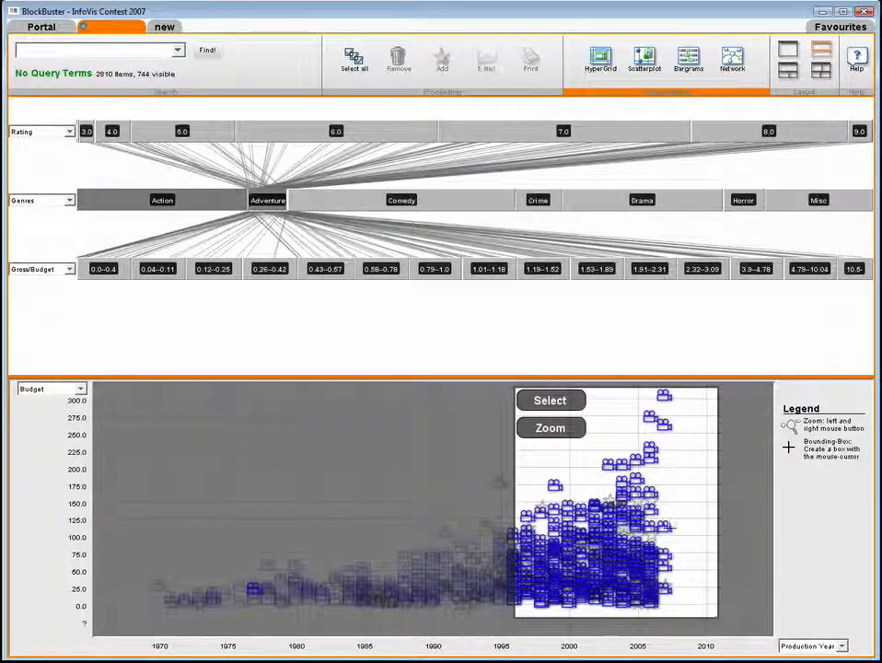
pyautogui.click(551, 427)
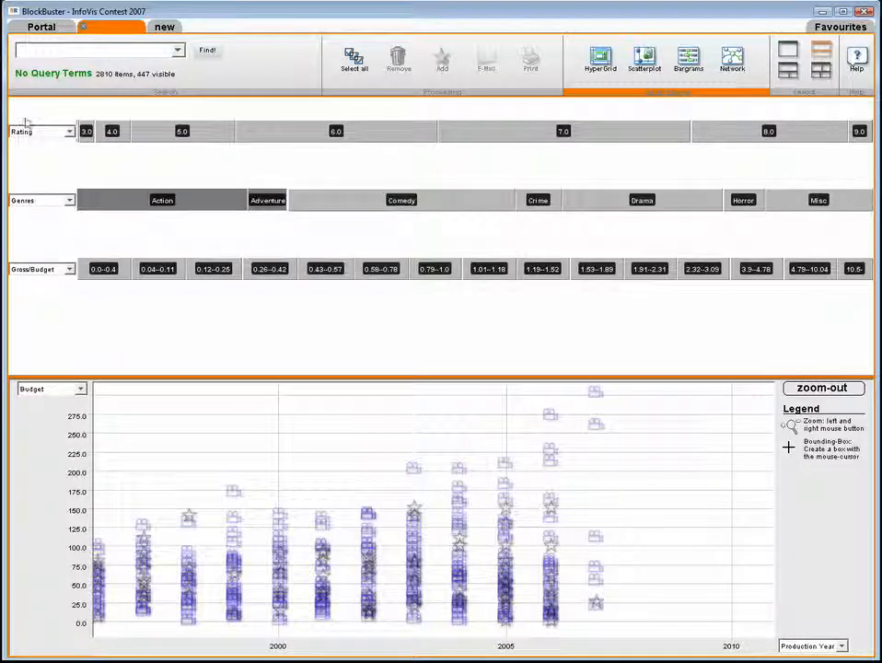
pyautogui.click(357, 58)
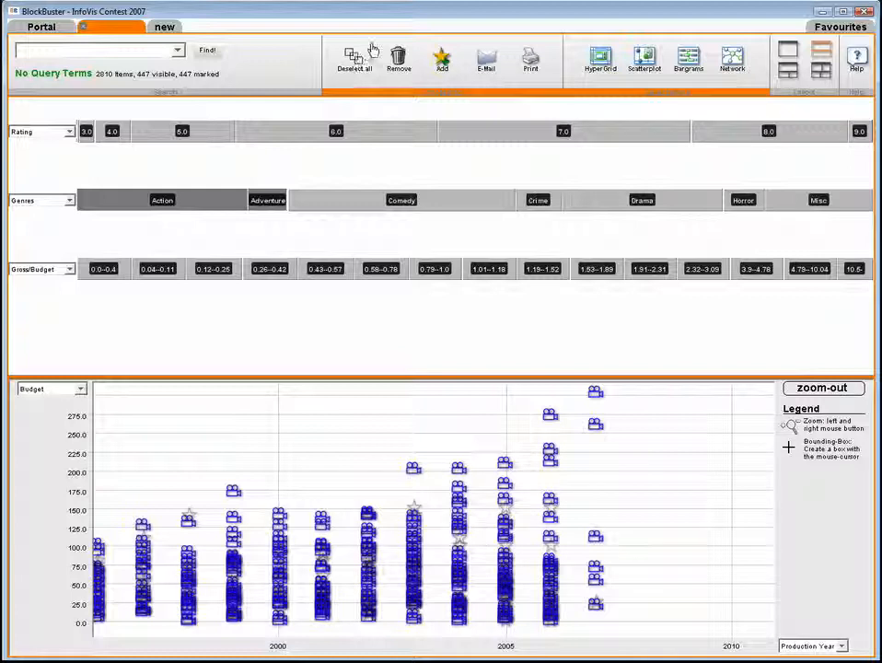
pyautogui.click(442, 58)
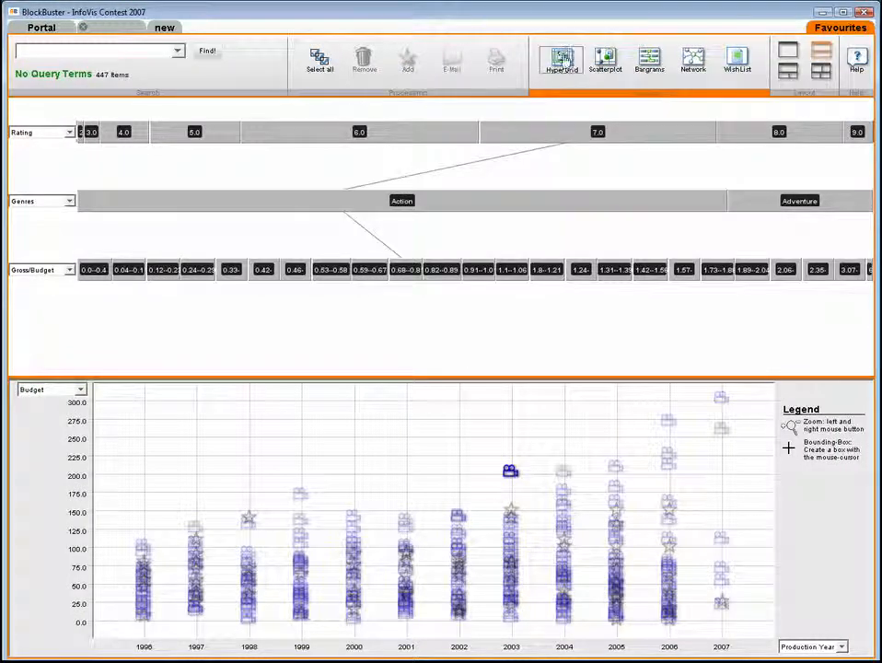
# - Replace the Favourites scatterplot with an enlarged HyperGrid and sort it by Business Data & Crew in descending order
pyautogui.moveTo(560, 60); pyautogui.dragTo(445, 498)
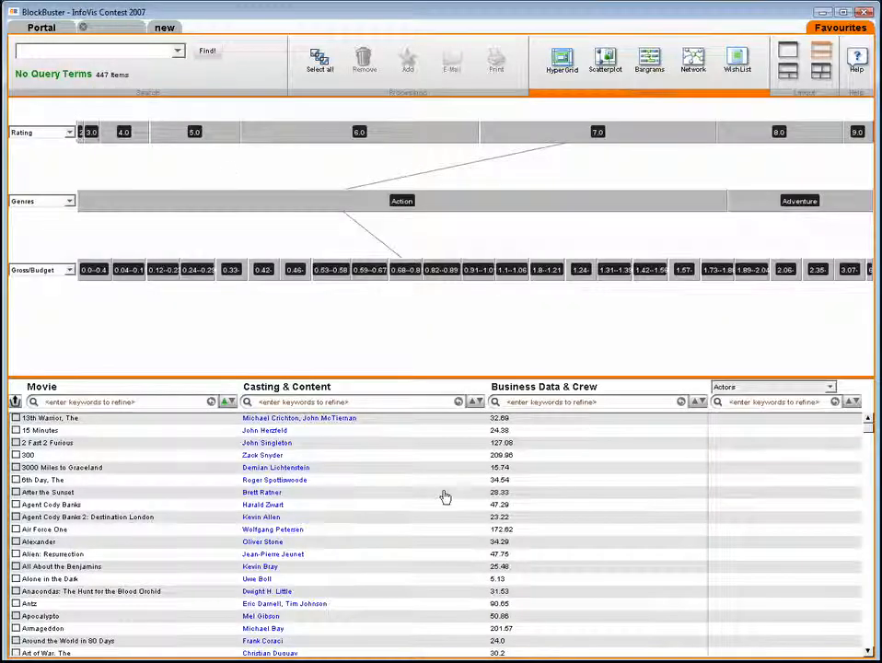
pyautogui.moveTo(457, 375); pyautogui.dragTo(453, 295)
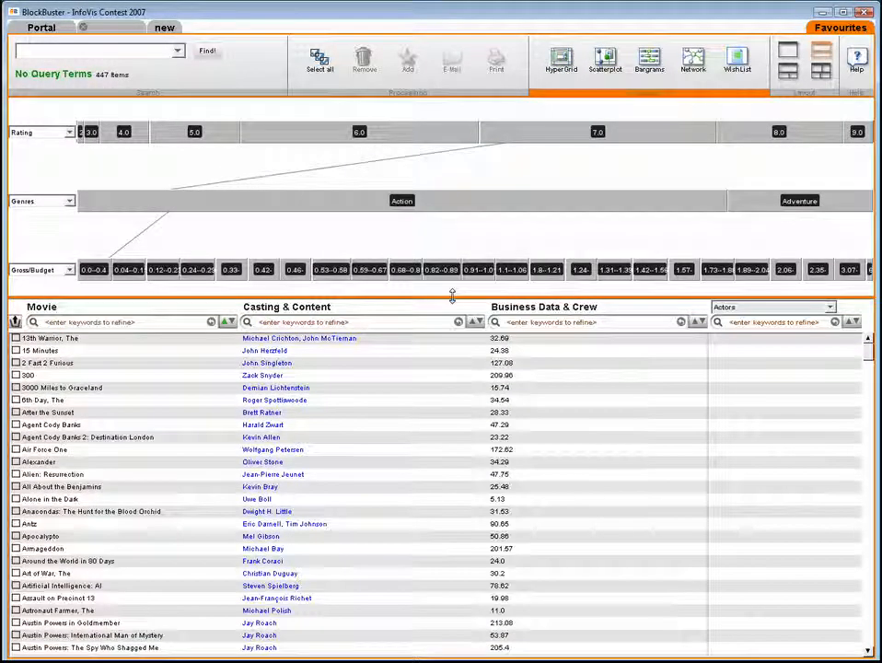
pyautogui.click(696, 323)
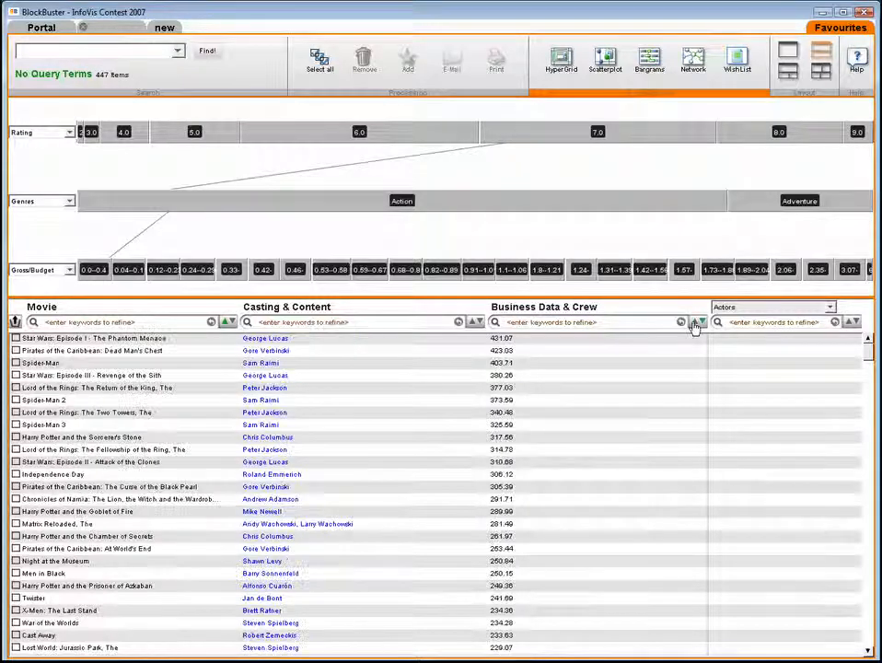
# - Expand the details of Pirates of the Caribbean: Dead Man's Chest and open its full plot text
pyautogui.click(396, 351)
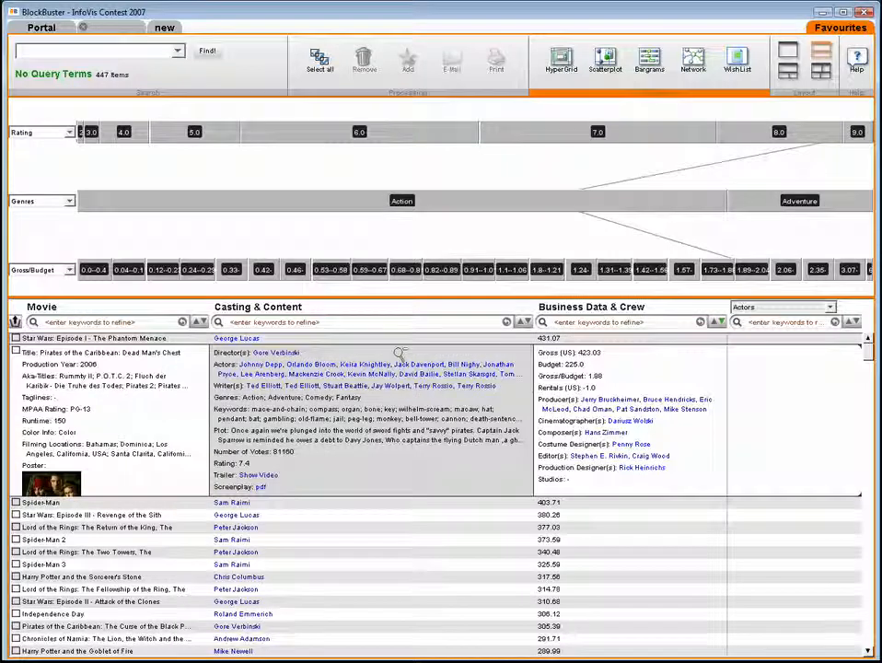
pyautogui.click(217, 434)
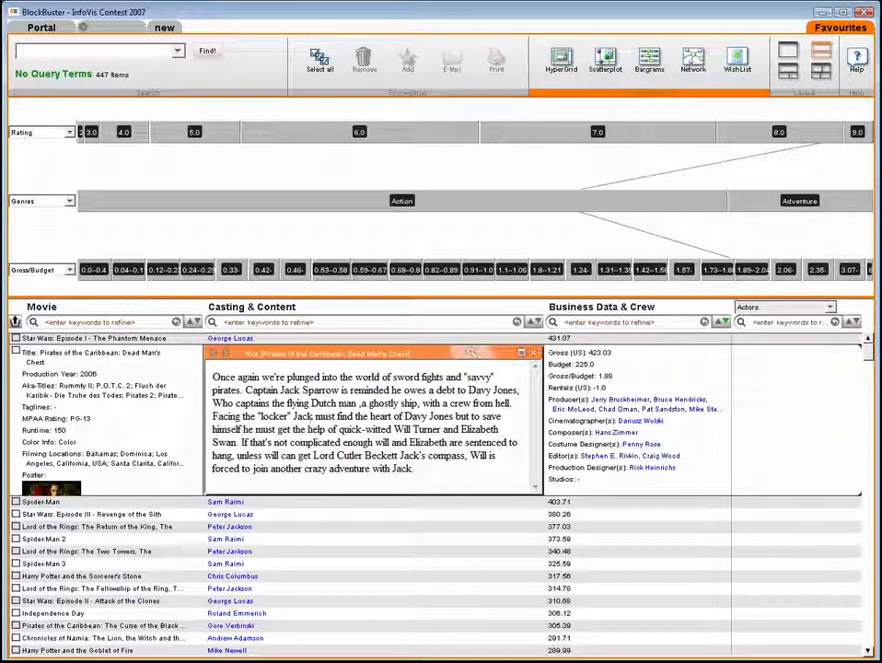
# - Play the trailer of Lord of the Rings: The Return of the King, enlarge it briefly, and restore the grid
pyautogui.click(314, 528)
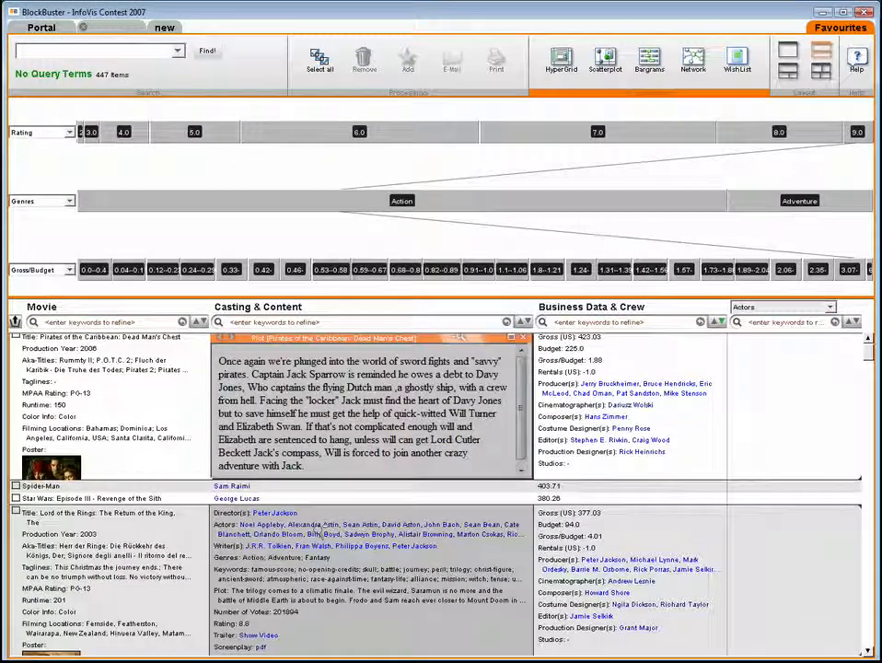
pyautogui.click(267, 636)
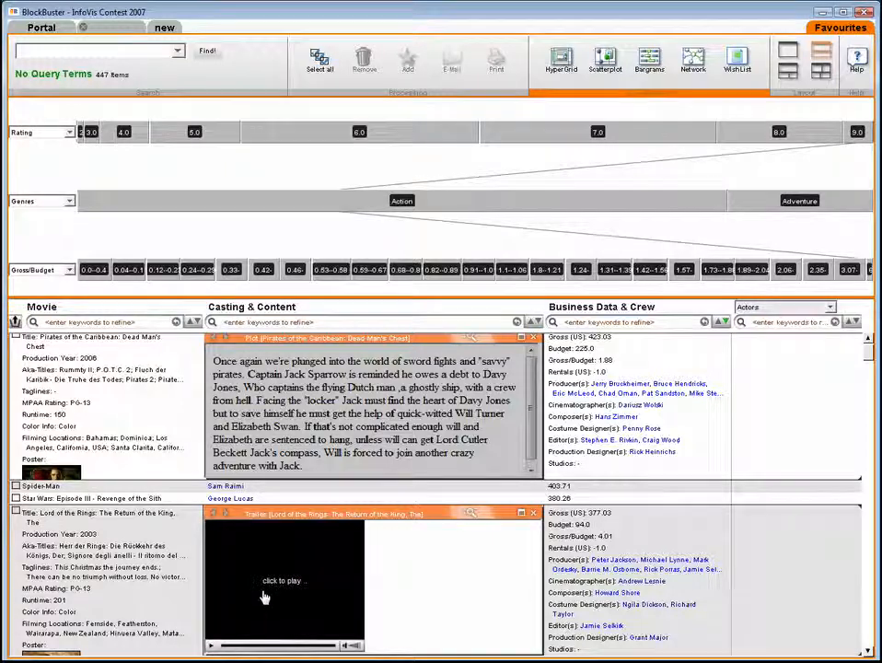
pyautogui.click(268, 593)
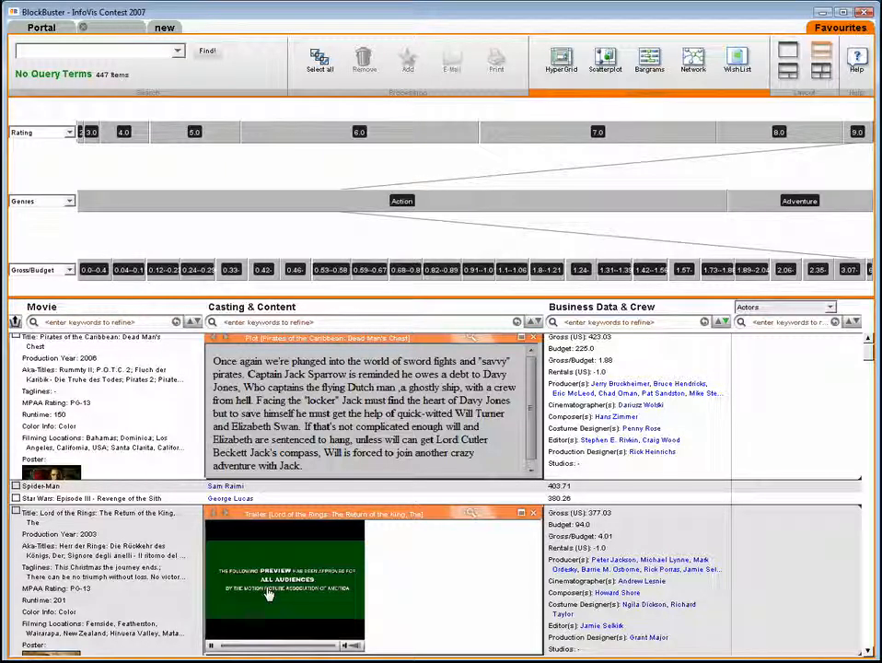
pyautogui.doubleClick(354, 516)
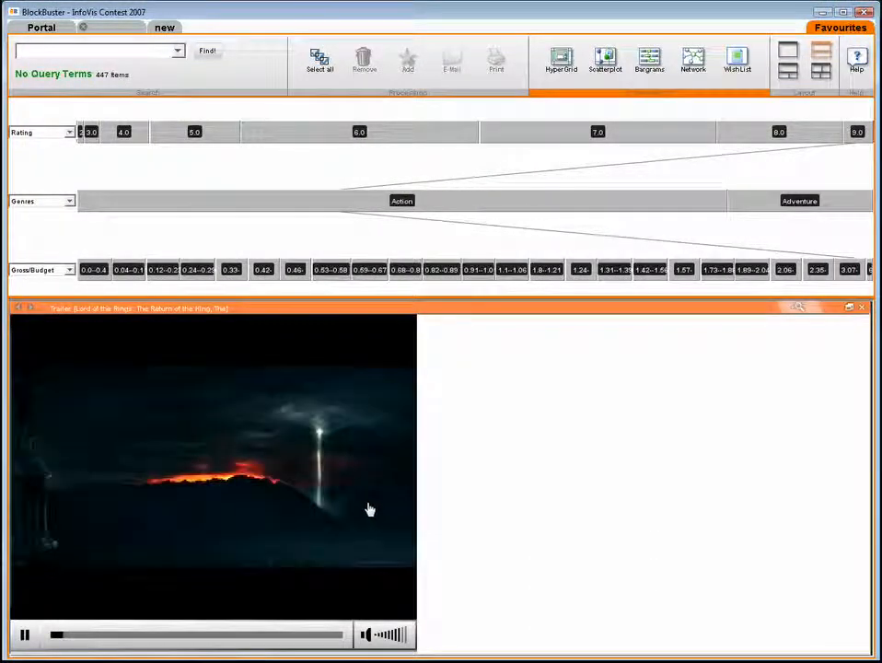
pyautogui.doubleClick(434, 310)
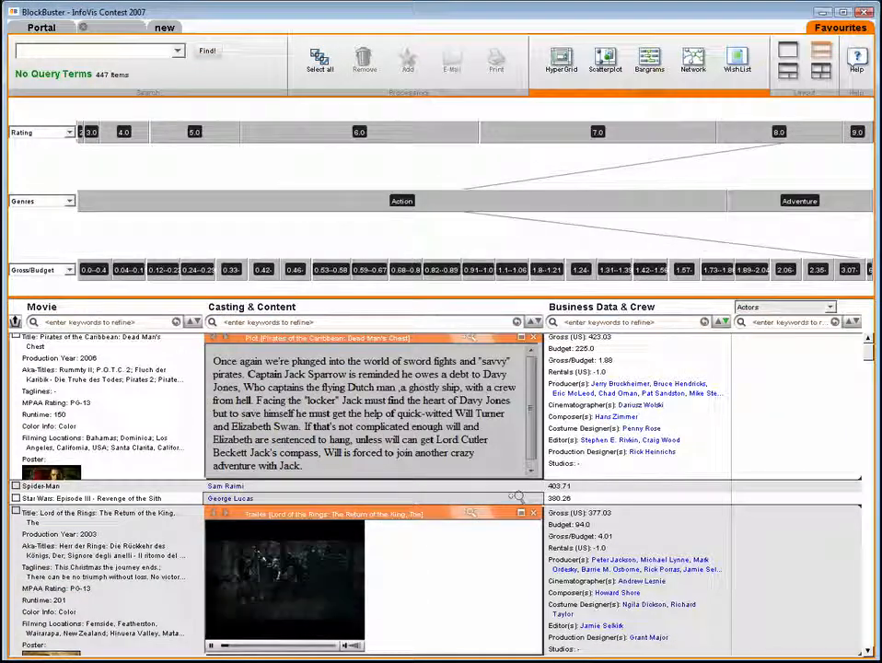
pyautogui.click(637, 494)
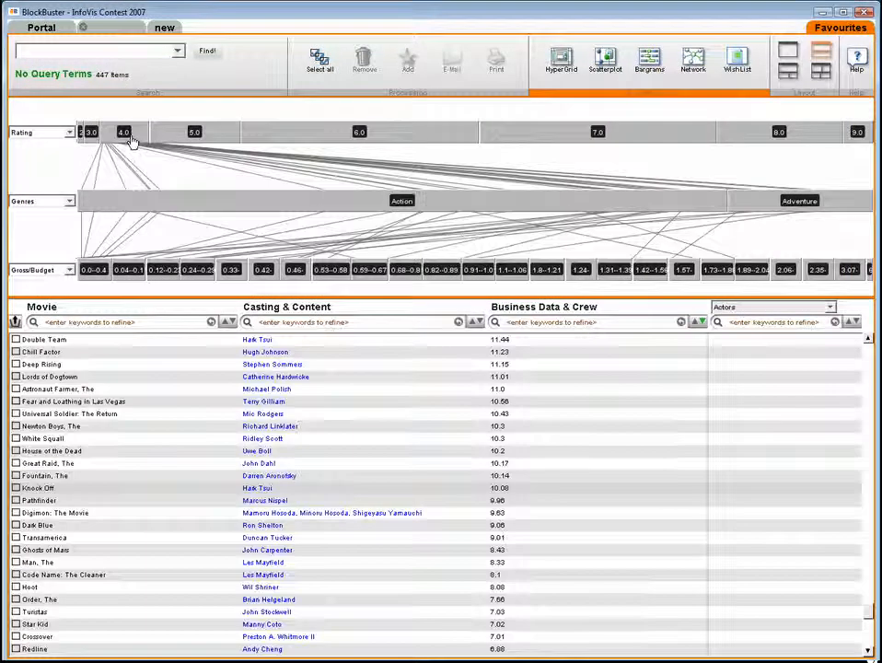
# - Remove Kangaroo Jack, Speed 2: Cruise Control, The Fog, Torque, Dungeons & Dragons and Ballistic: Ecks vs. Sever from the favourites while filtered to rating 4.0
pyautogui.click(132, 138)
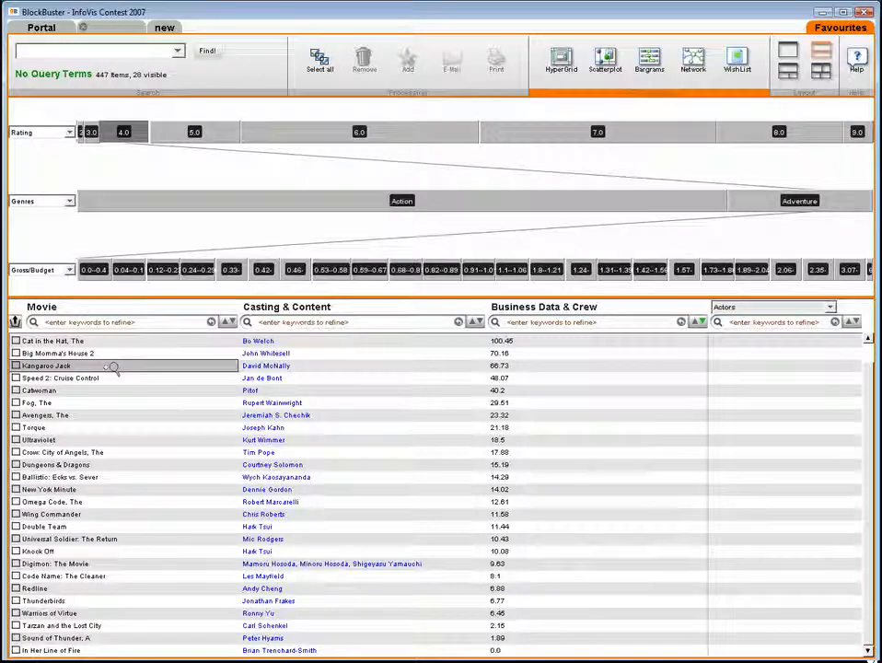
pyautogui.click(112, 367)
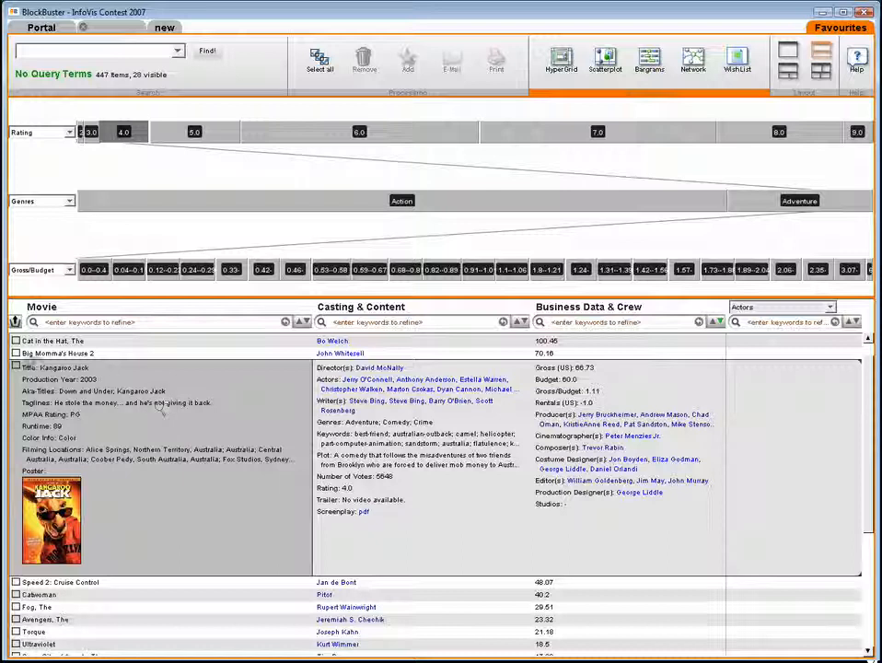
pyautogui.click(16, 366)
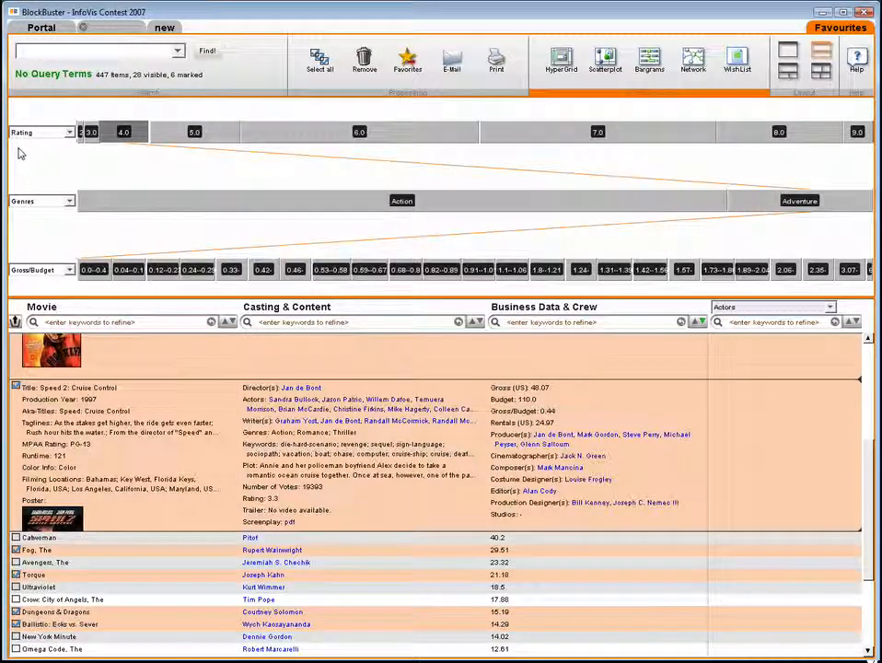
pyautogui.click(408, 63)
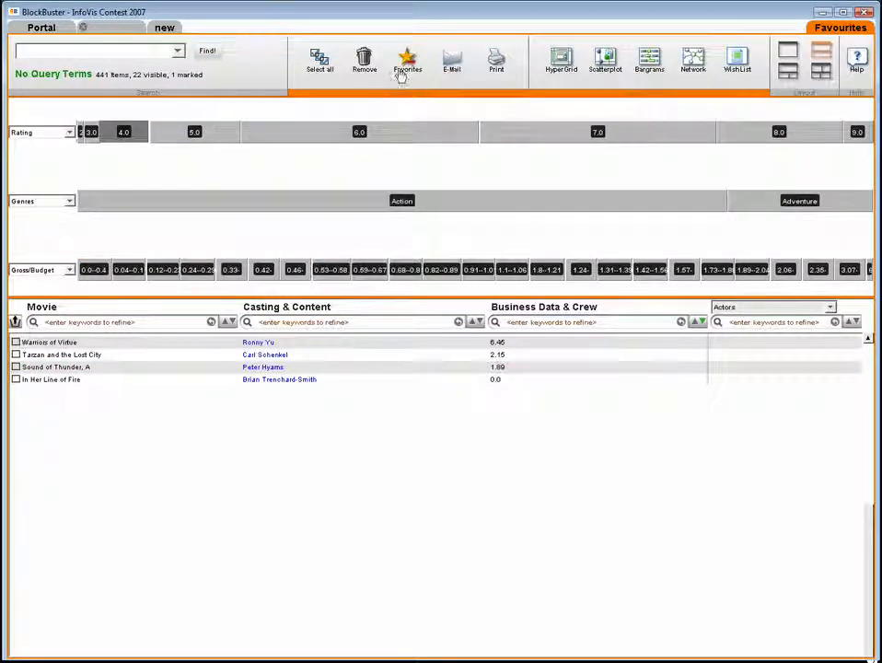
pyautogui.click(120, 131)
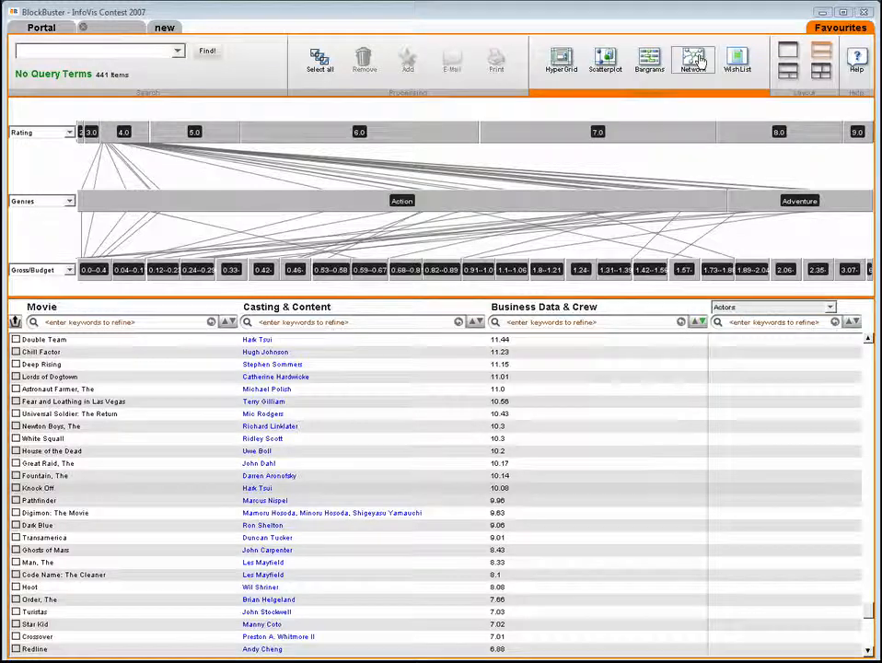
# - Replace the favourites HyperGrid with the Network view and inspect its most frequent keyword nodes, including murder and martial-arts
pyautogui.moveTo(705, 62); pyautogui.dragTo(437, 429)
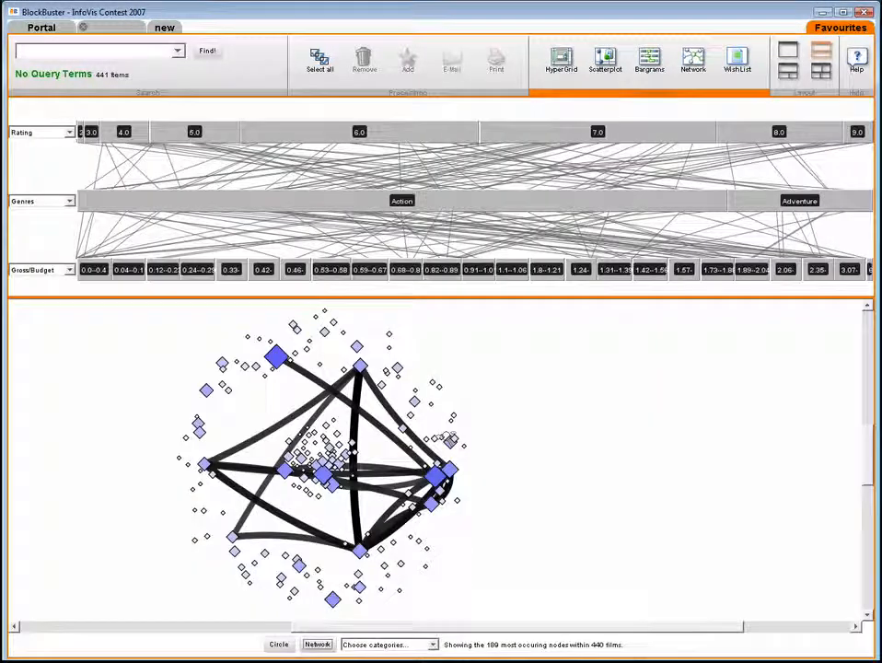
pyautogui.moveTo(449, 469)
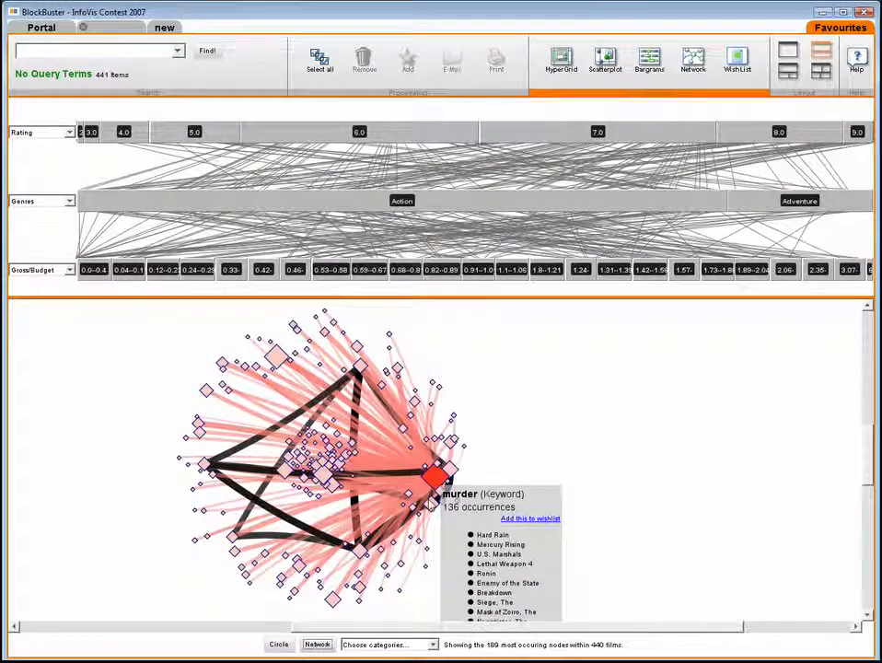
pyautogui.moveTo(430, 506)
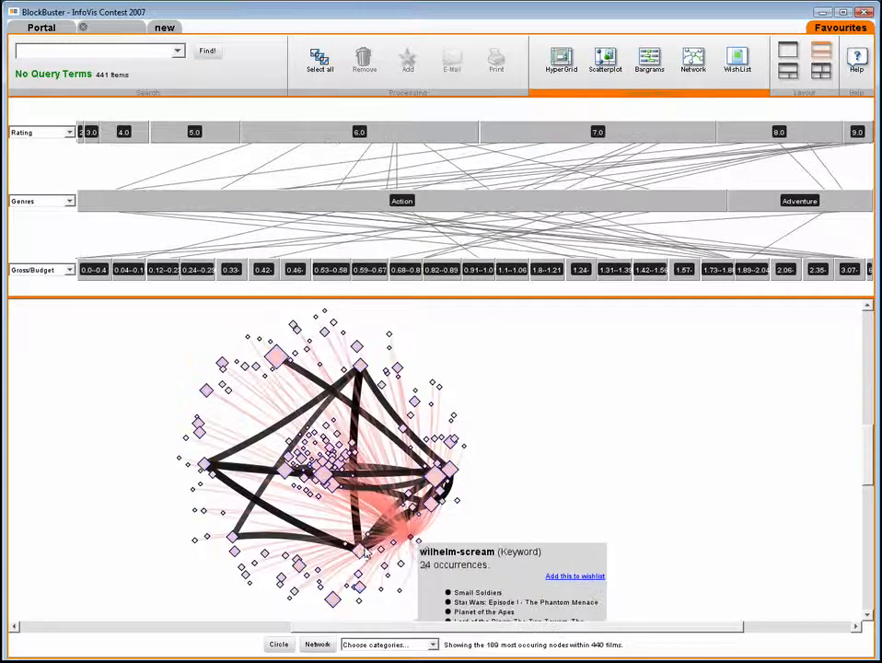
pyautogui.moveTo(359, 548)
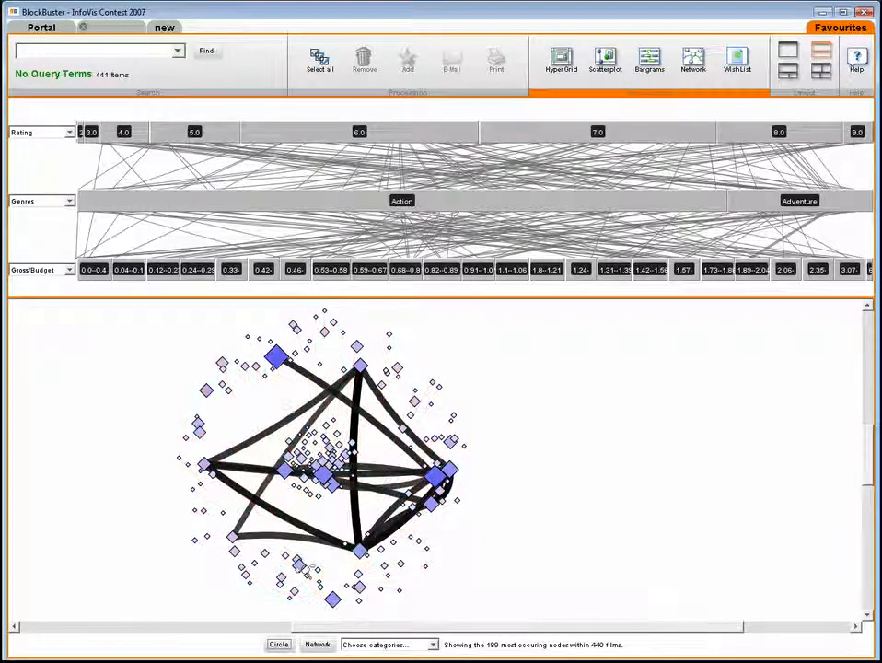
pyautogui.moveTo(298, 569)
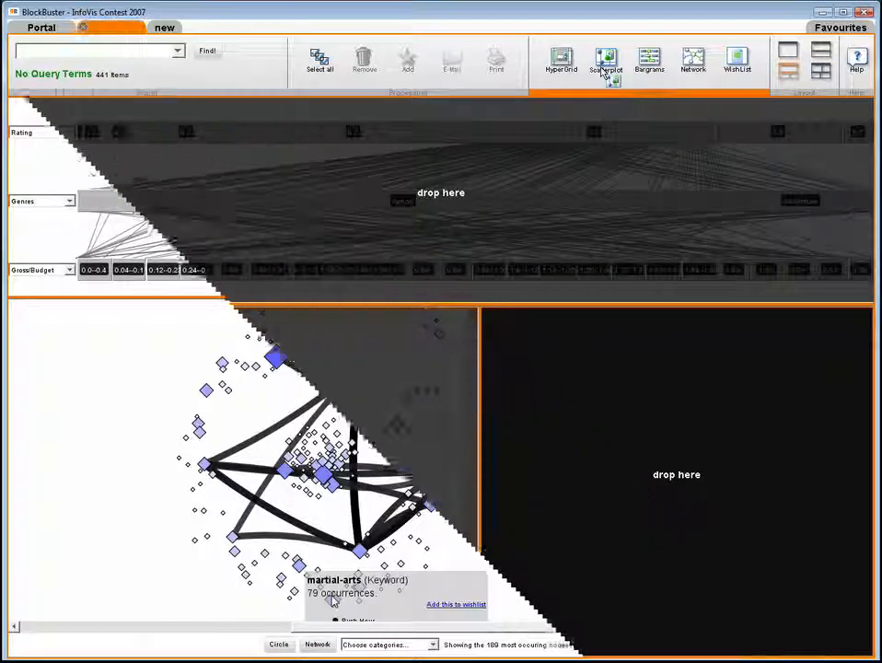
# - Add a Scatterplot beside the network in the three-view layout and switch the network's category from Keyword to Actor
pyautogui.moveTo(603, 71); pyautogui.dragTo(658, 385)
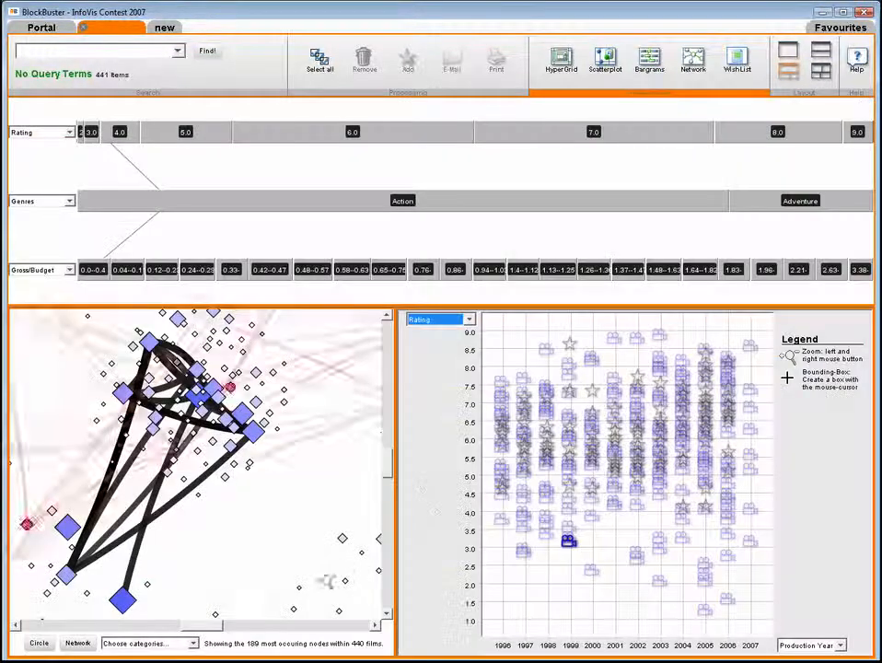
pyautogui.click(194, 644)
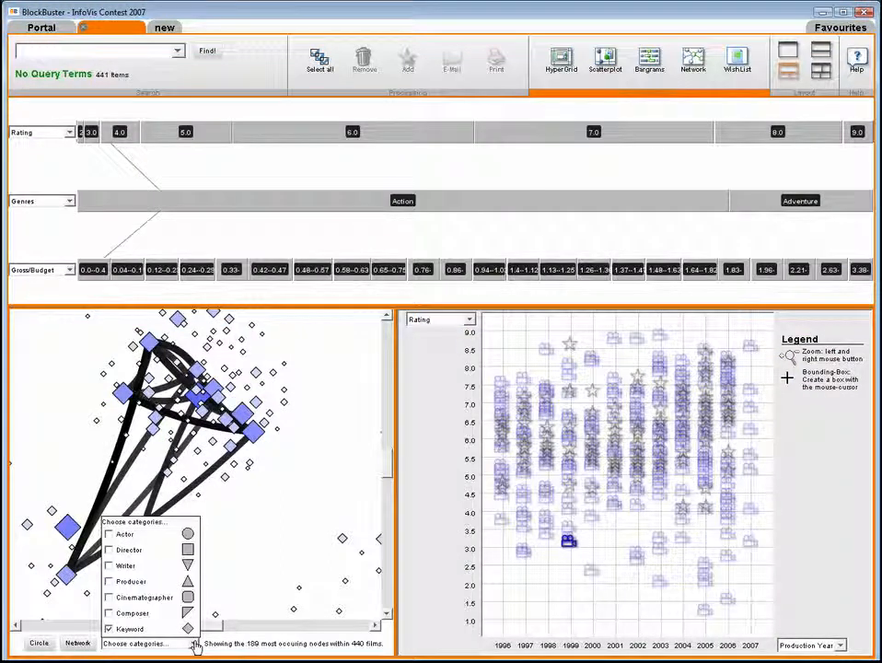
pyautogui.click(110, 629)
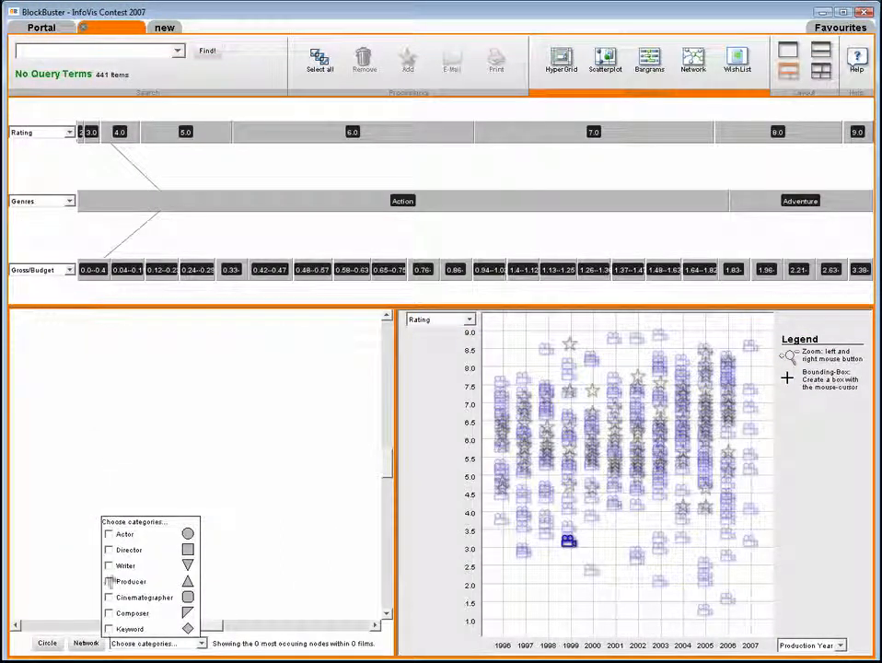
pyautogui.click(109, 535)
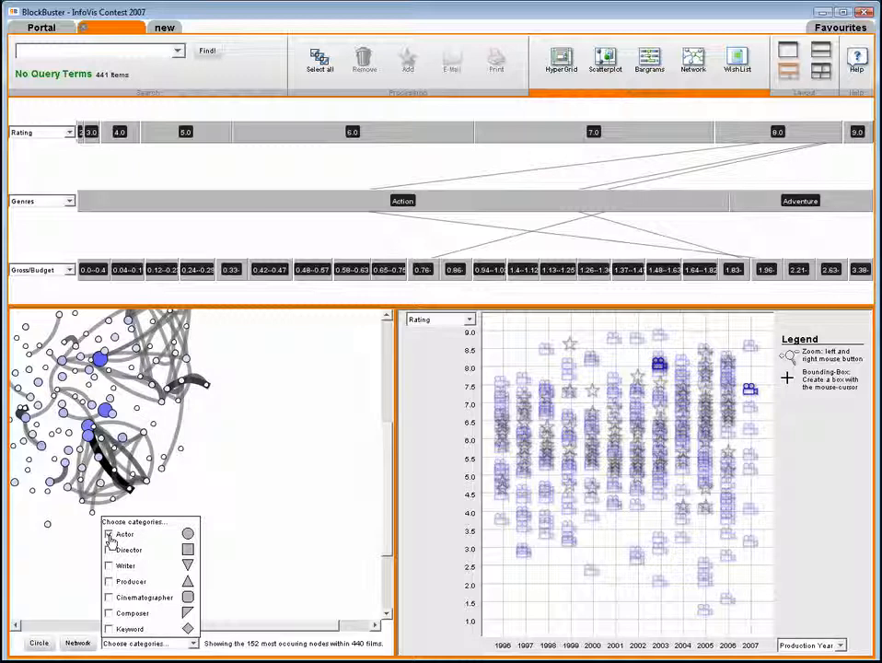
# - Arrange the actor network in the Circle layout so the whole ring fits its view
pyautogui.click(40, 643)
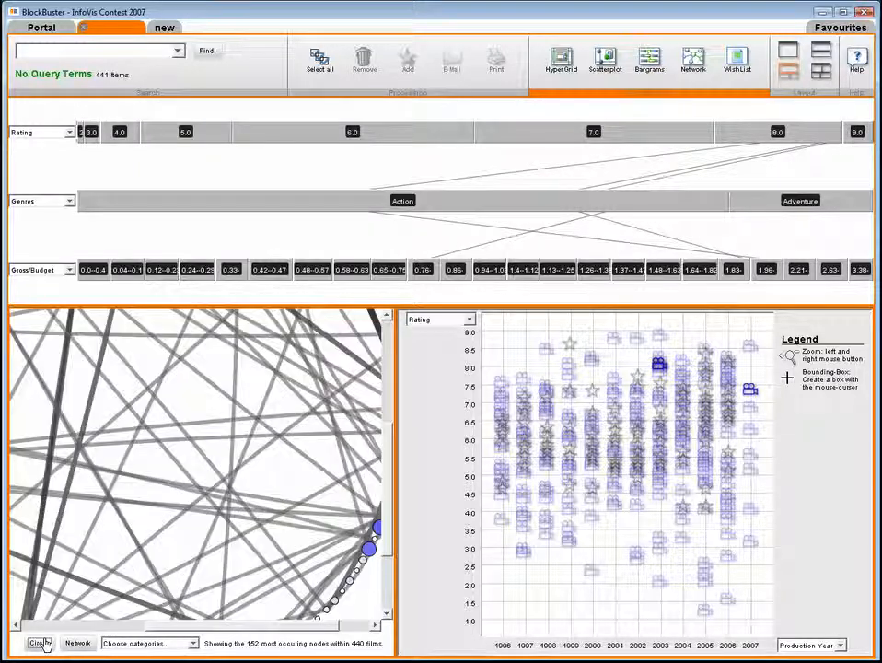
pyautogui.rightClick(154, 466)
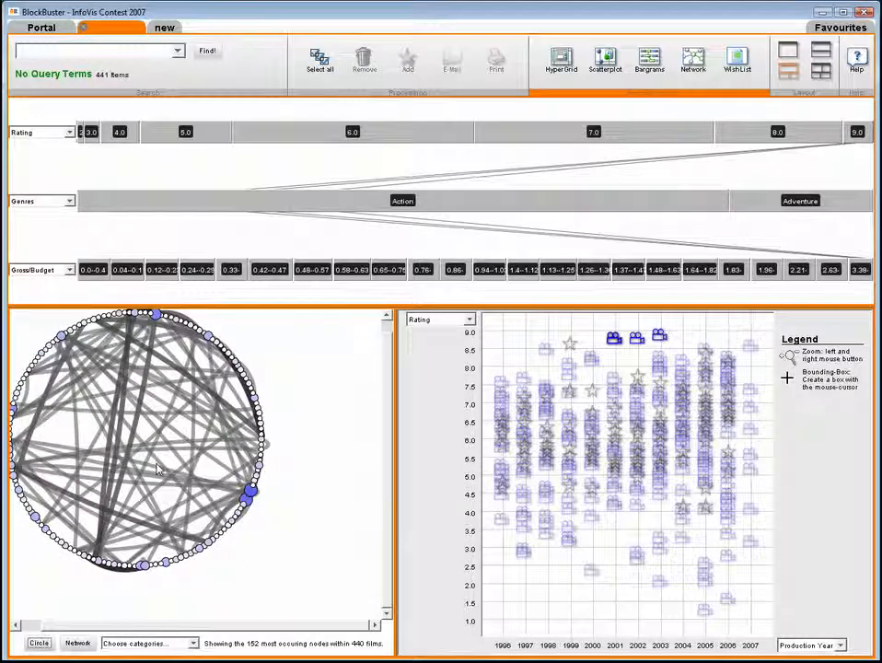
pyautogui.moveTo(149, 458); pyautogui.dragTo(205, 488)
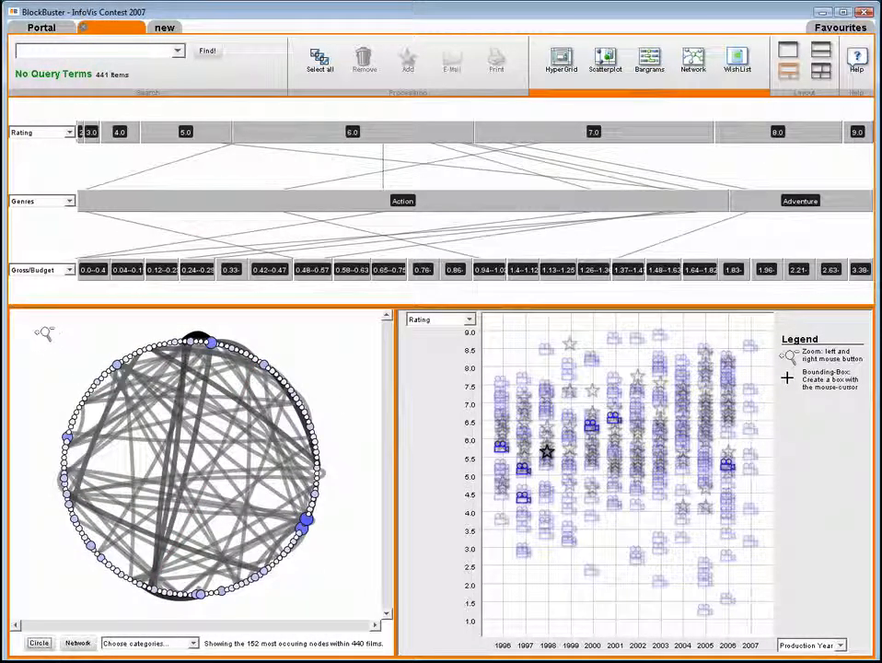
# - Change the middle Bargram from Genres to Production Year
pyautogui.click(57, 201)
pyautogui.scroll(-3, 67, 247)
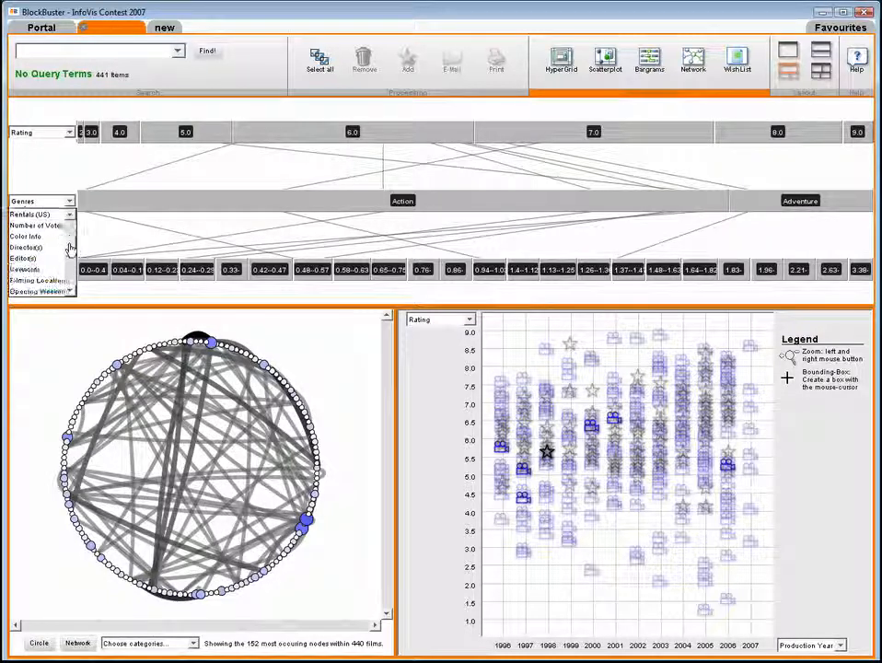
pyautogui.click(62, 258)
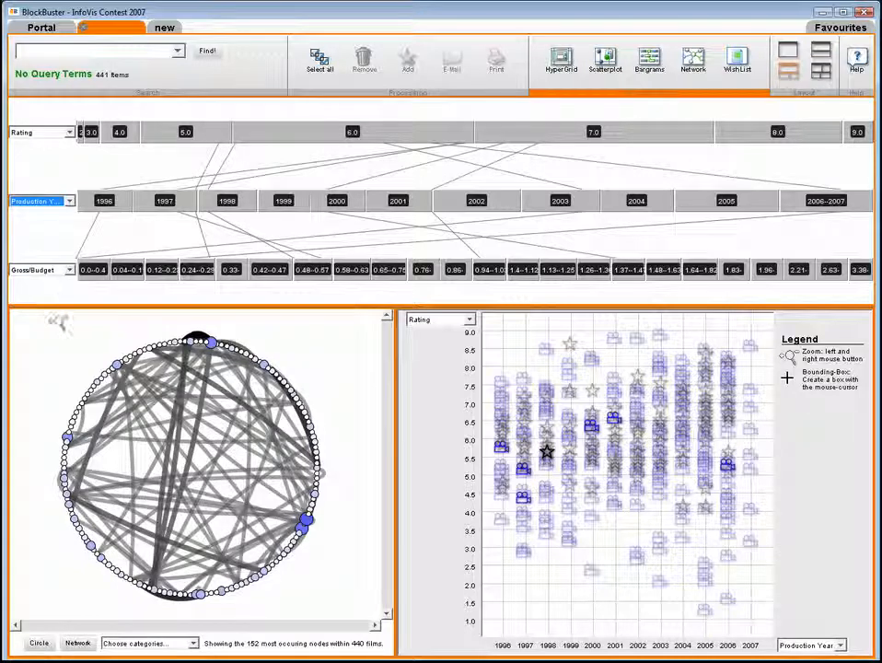
# - Examine how the films of the larger actor nodes in the circle spread across the Bargrams and scatterplot
pyautogui.click(211, 343)
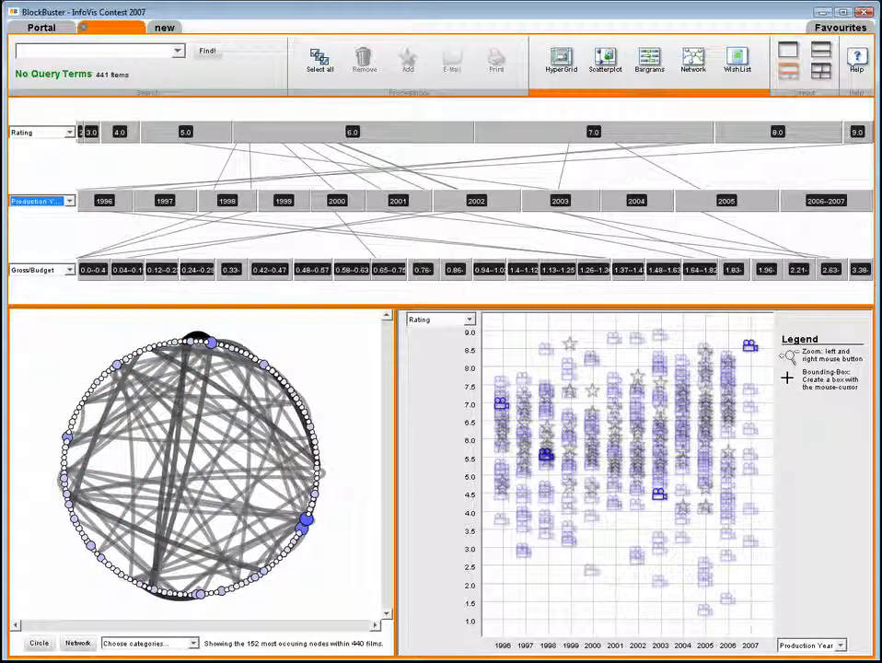
pyautogui.click(264, 365)
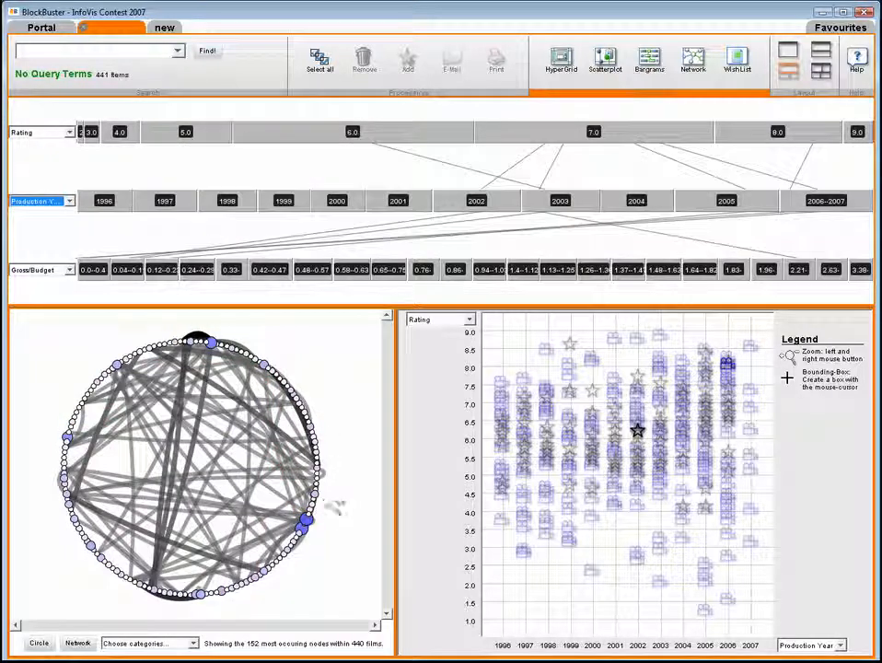
pyautogui.moveTo(308, 523)
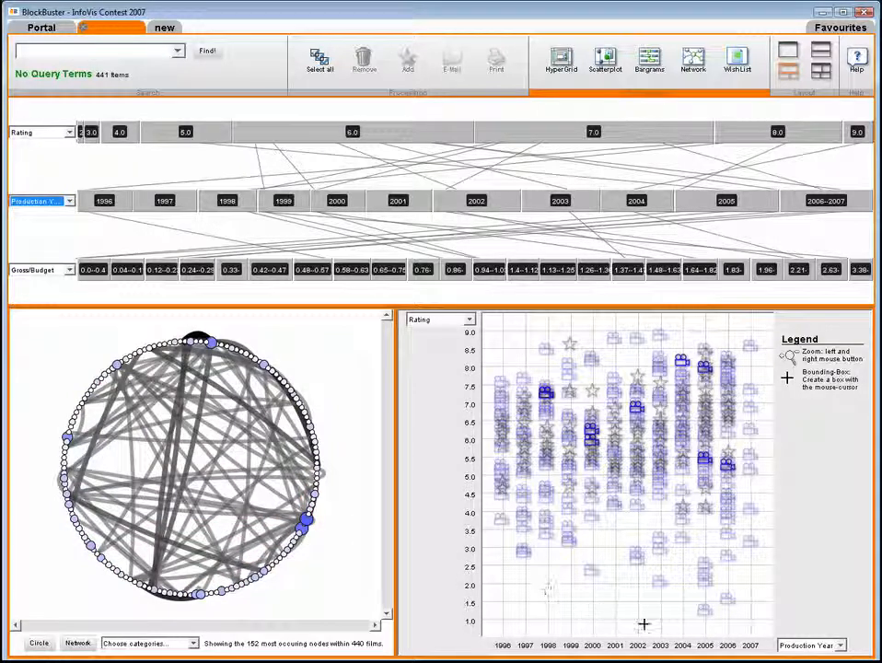
# - Mark all movies produced from 2005 to 2007 with a bounding box in the scatterplot
pyautogui.moveTo(644, 510); pyautogui.dragTo(770, 329)
pyautogui.click(726, 331)
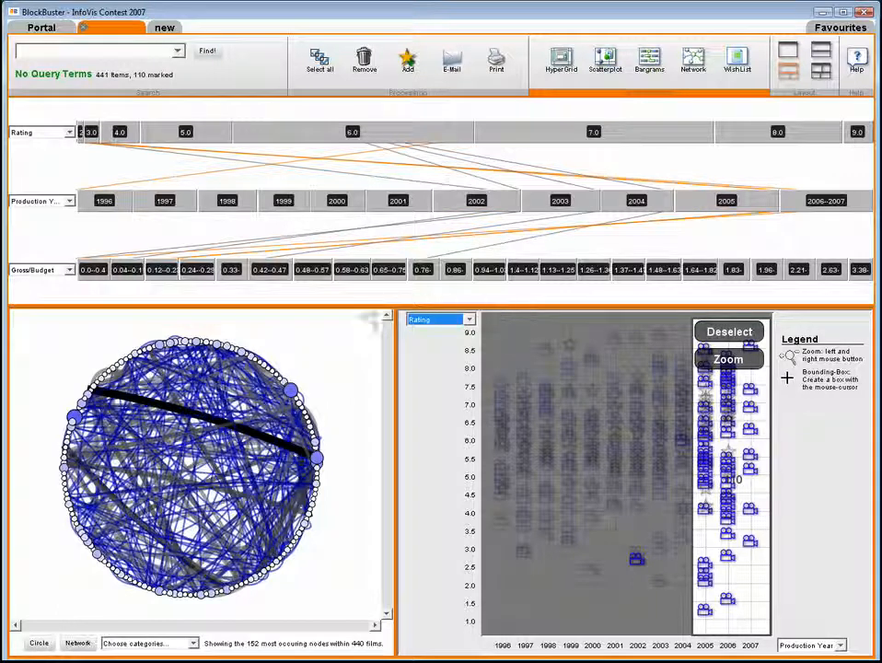
# - Inspect the prominent actor nodes linked to the marked movies and bring up the film list of Danny Trejo
pyautogui.moveTo(291, 392)
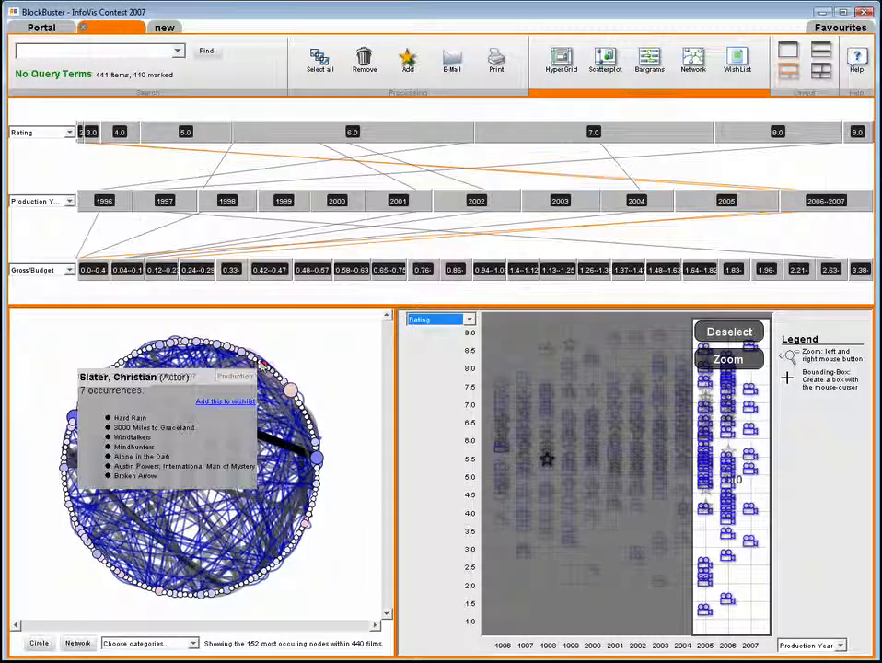
pyautogui.moveTo(252, 357)
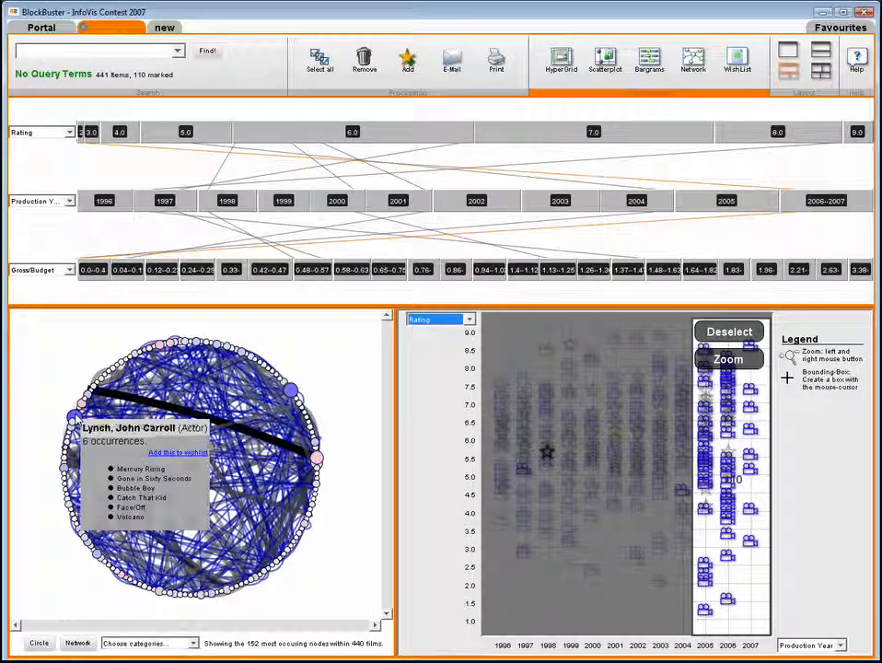
pyautogui.moveTo(74, 414)
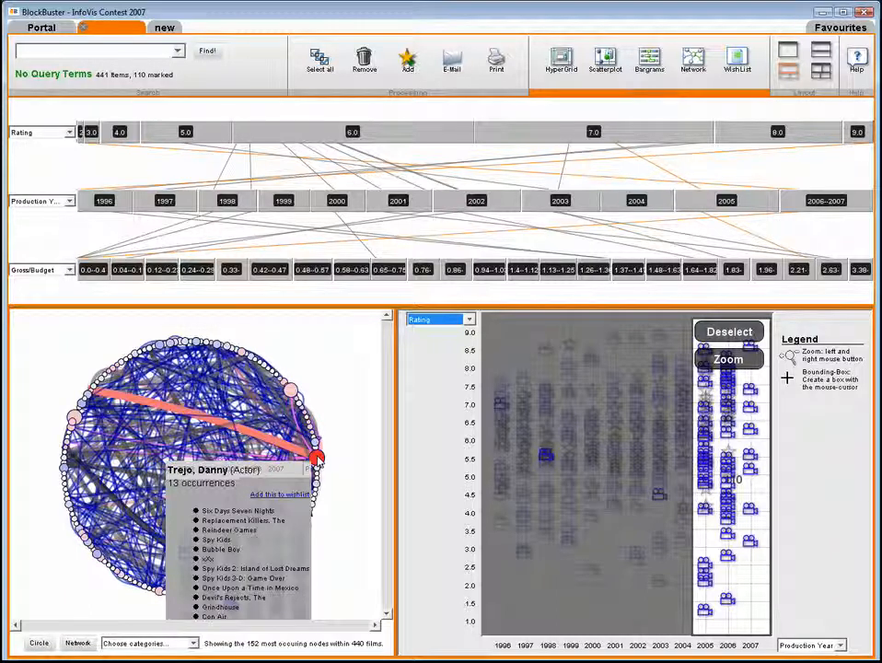
pyautogui.click(316, 457)
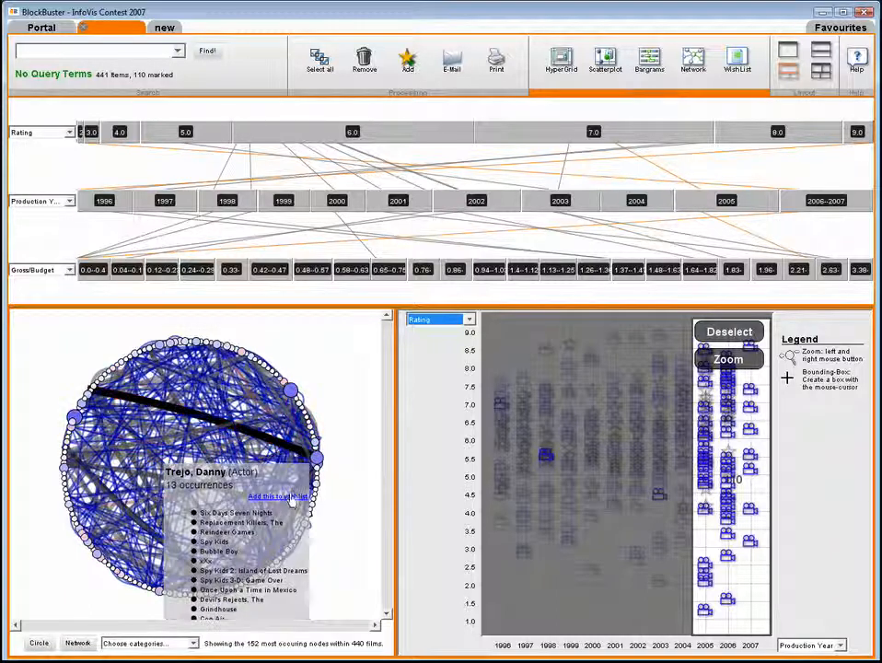
# - Mark all movies rated about 5.0 or lower across every production year in the scatterplot and remove them from the collection
pyautogui.moveTo(317, 486)
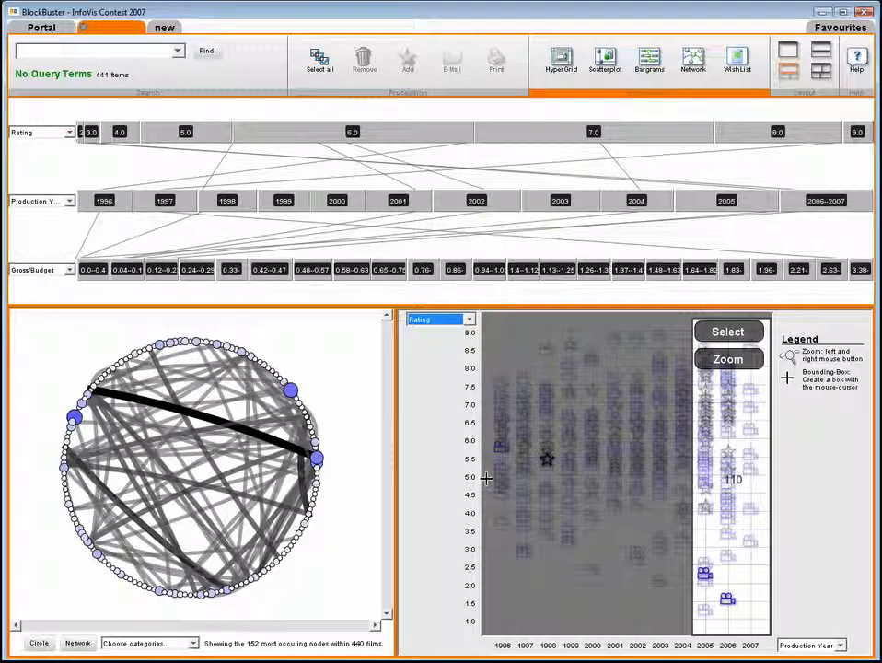
pyautogui.moveTo(486, 475); pyautogui.dragTo(772, 626)
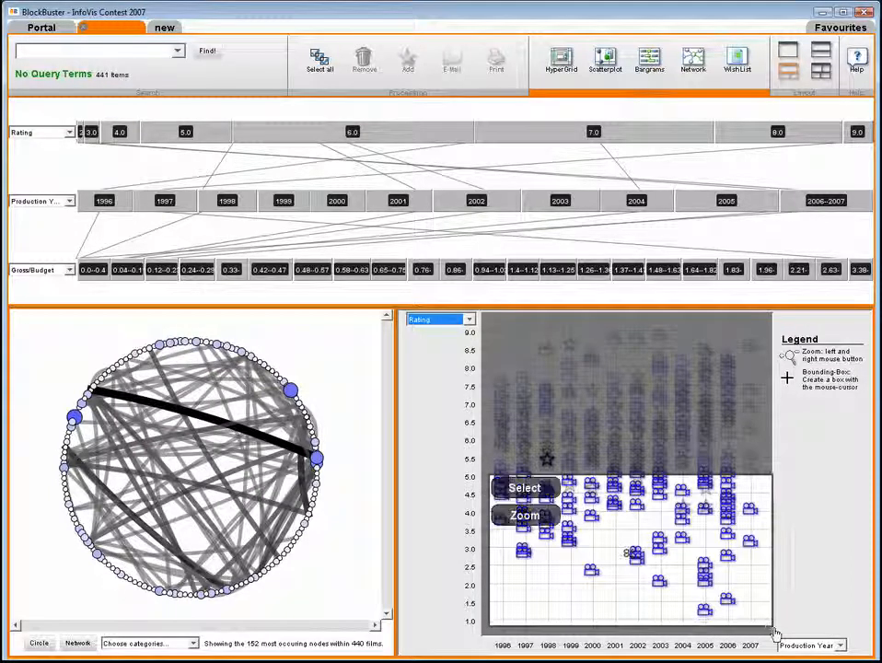
pyautogui.click(537, 489)
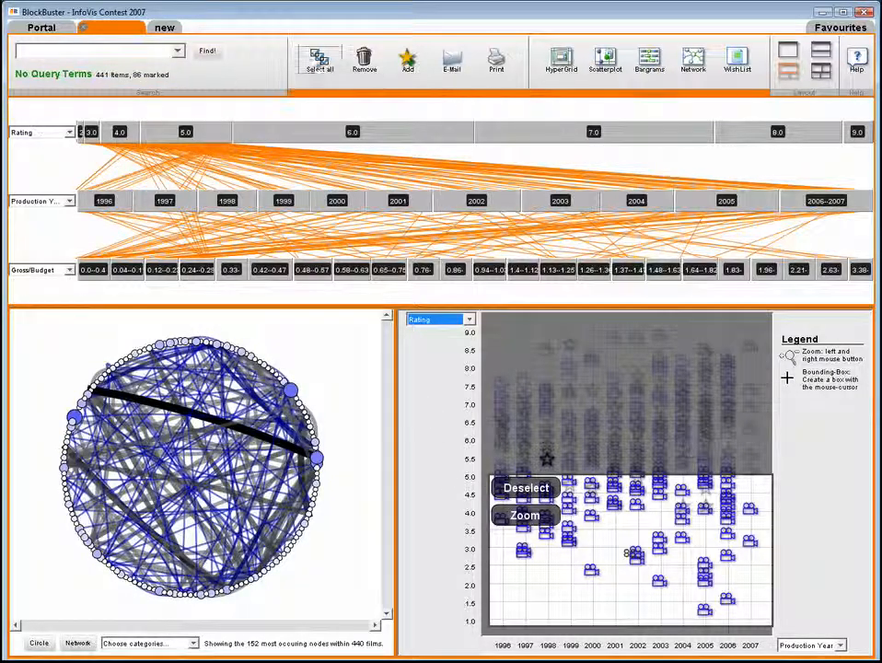
pyautogui.click(363, 62)
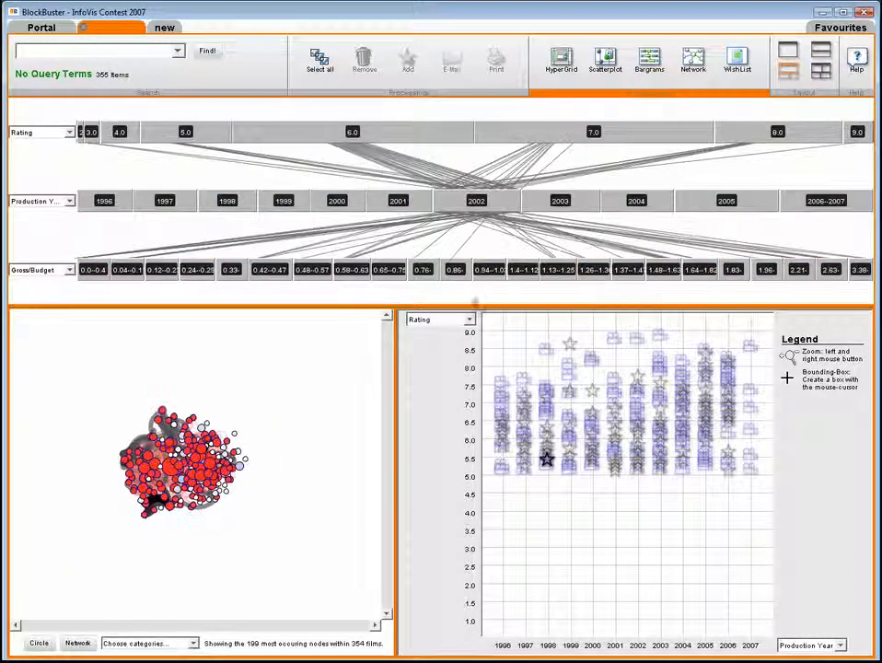
# - Plot Budget on the scatterplot's vertical axis, mark all movies with a budget above about 80, and remove them from the collection
pyautogui.click(468, 320)
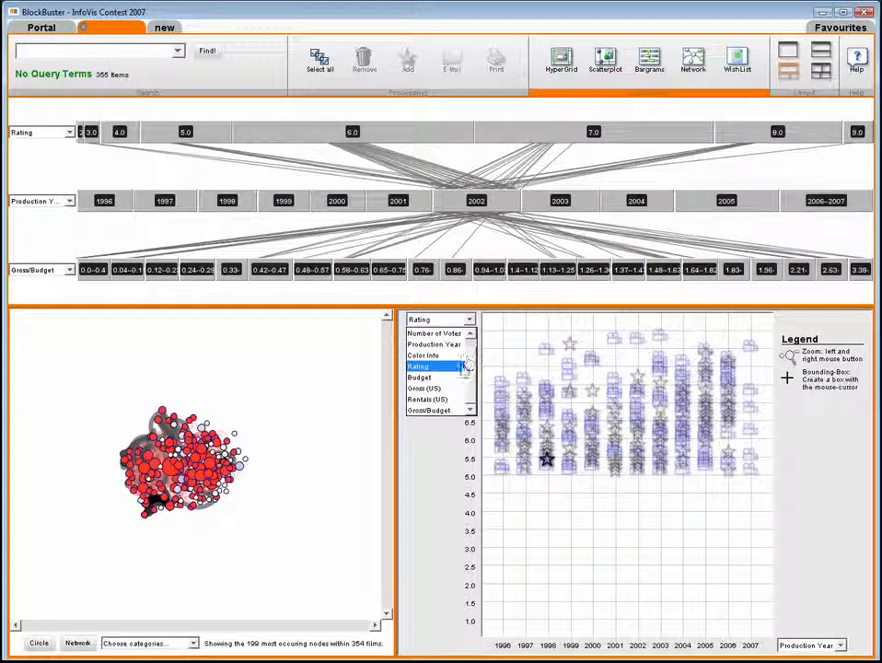
pyautogui.click(456, 379)
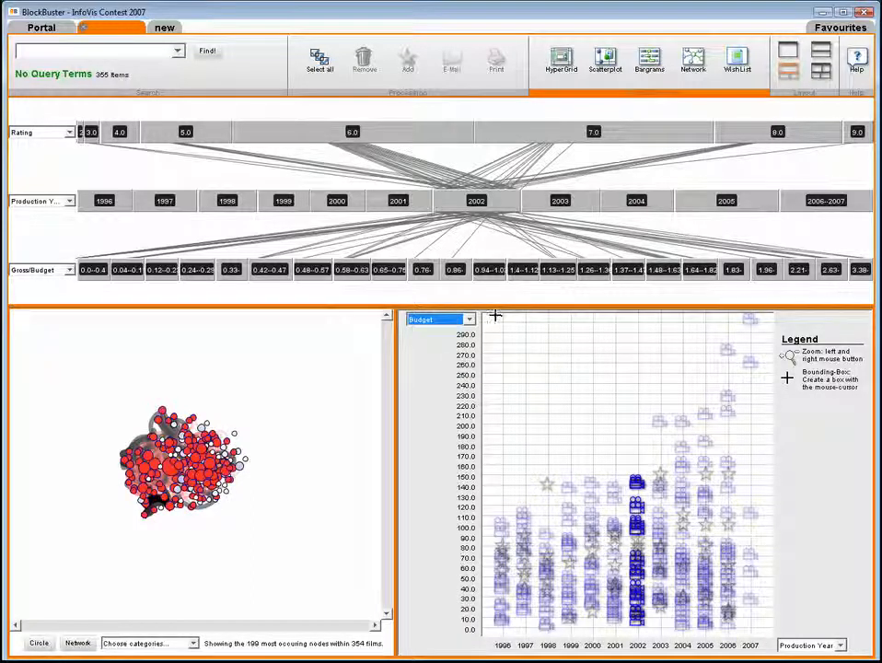
pyautogui.moveTo(487, 317); pyautogui.dragTo(766, 548)
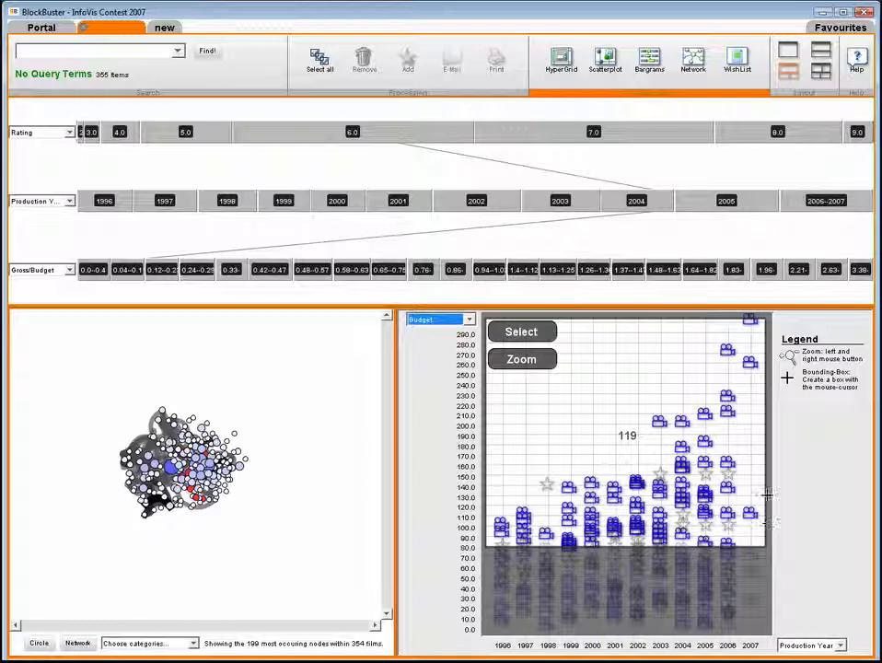
pyautogui.click(521, 331)
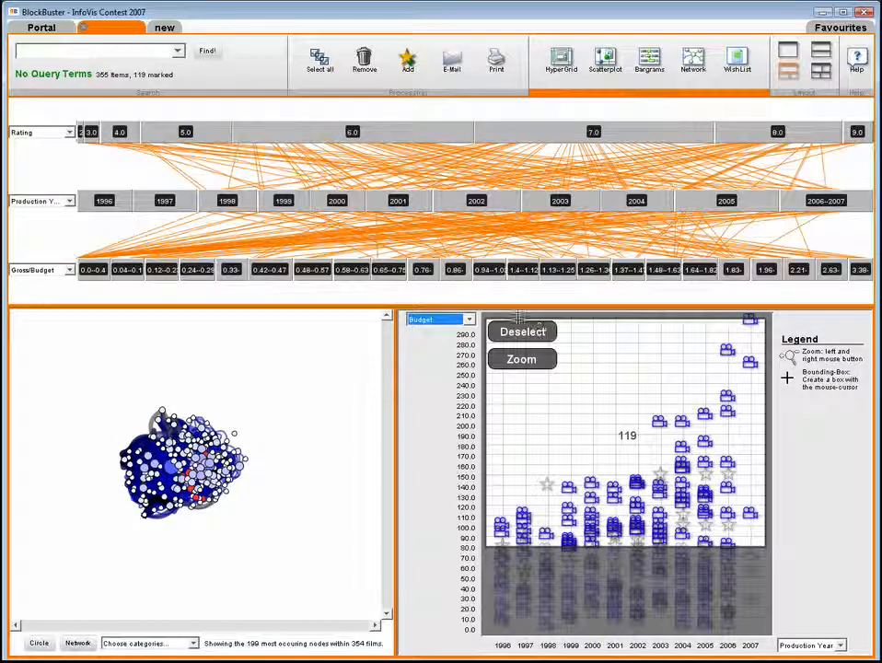
pyautogui.click(368, 74)
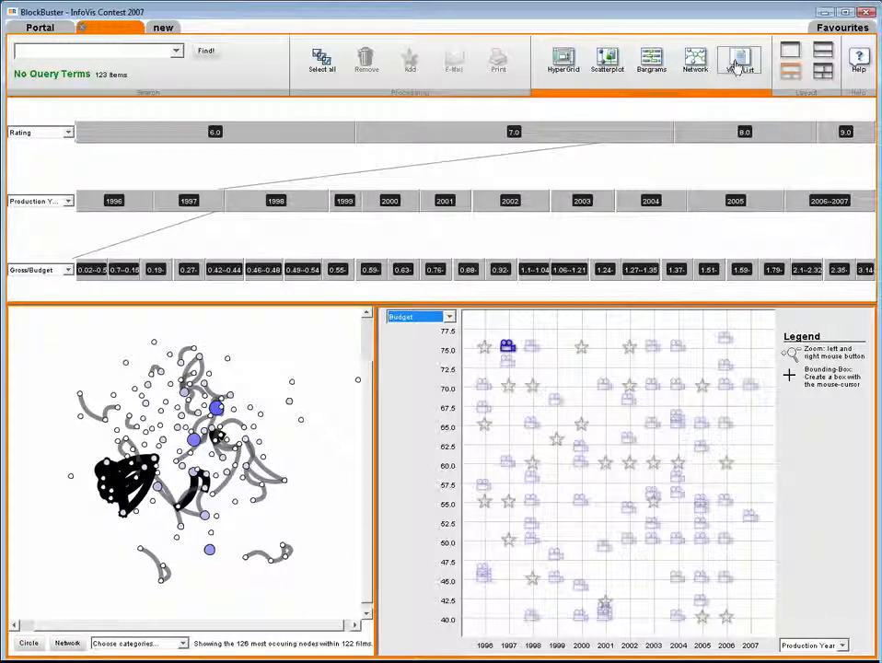
# - Replace the scatterplot with the Wish List view and review its criteria, selected keywords and most popular actors
pyautogui.moveTo(732, 69); pyautogui.dragTo(541, 393)
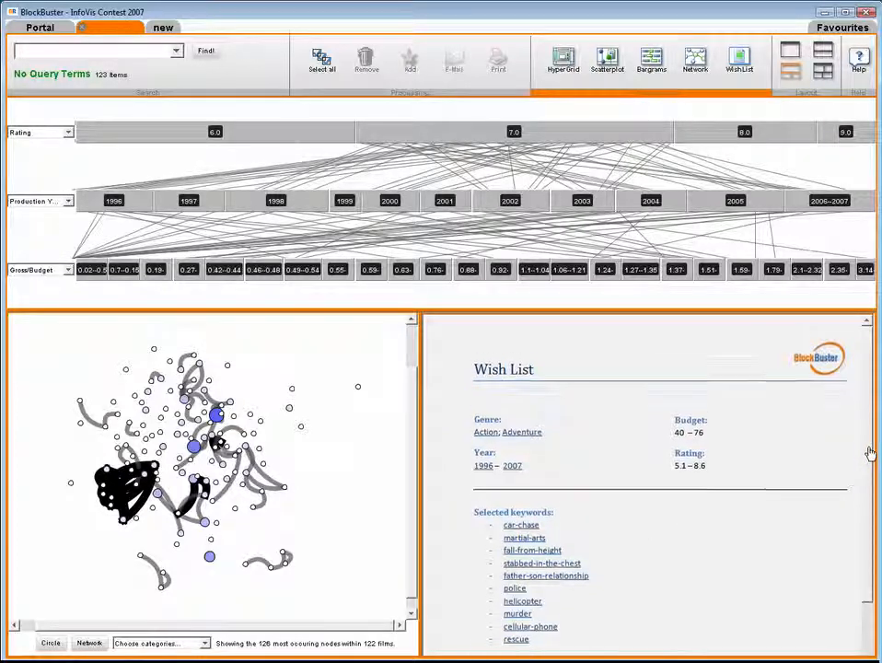
pyautogui.moveTo(873, 453); pyautogui.dragTo(867, 659)
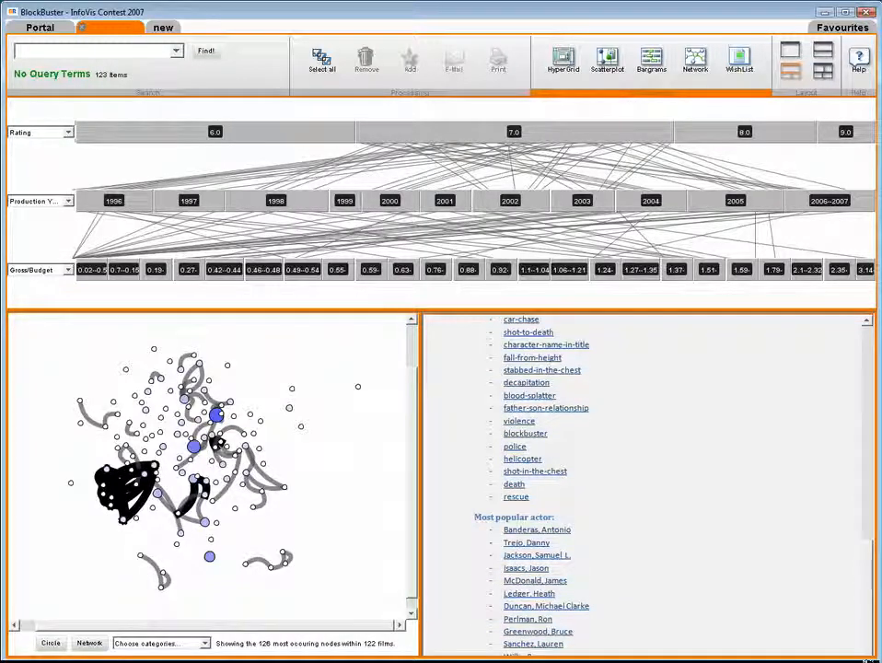
pyautogui.moveTo(864, 642); pyautogui.dragTo(863, 422)
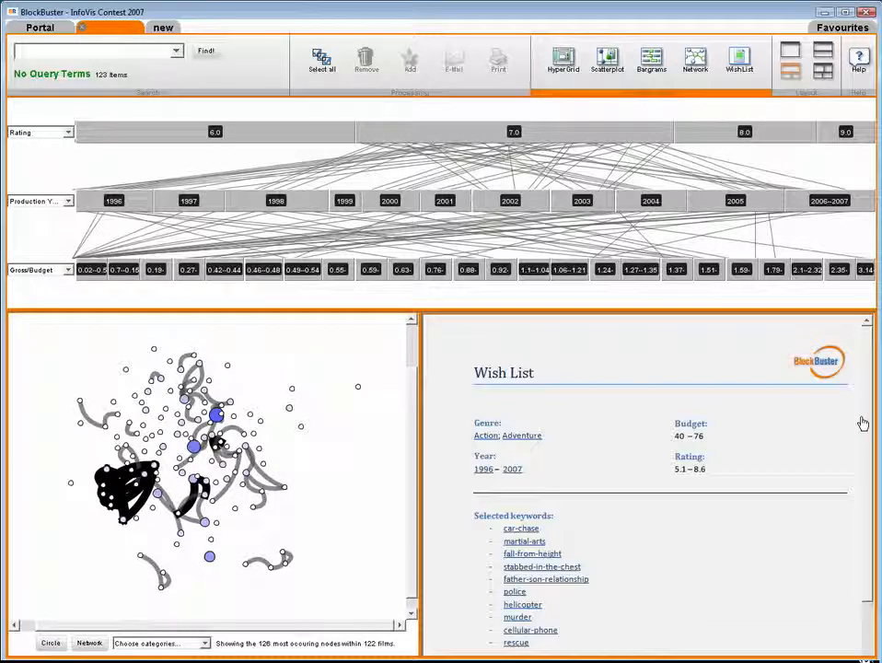